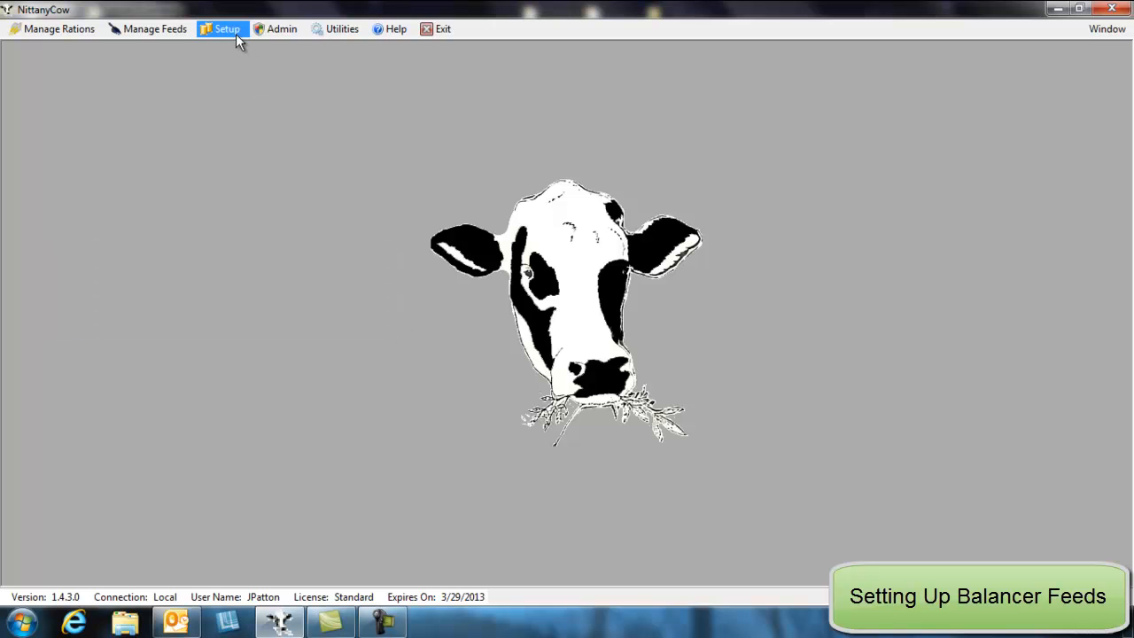
Step: Open the Balancer Feeds setup list and maximize its window
click(236, 34)
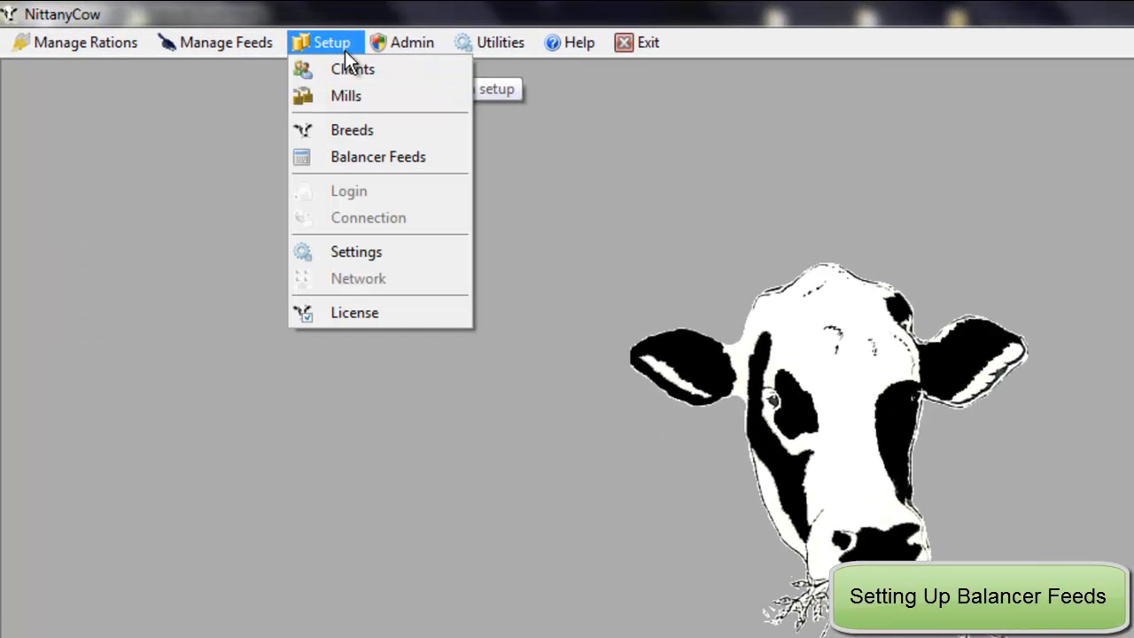
click(452, 157)
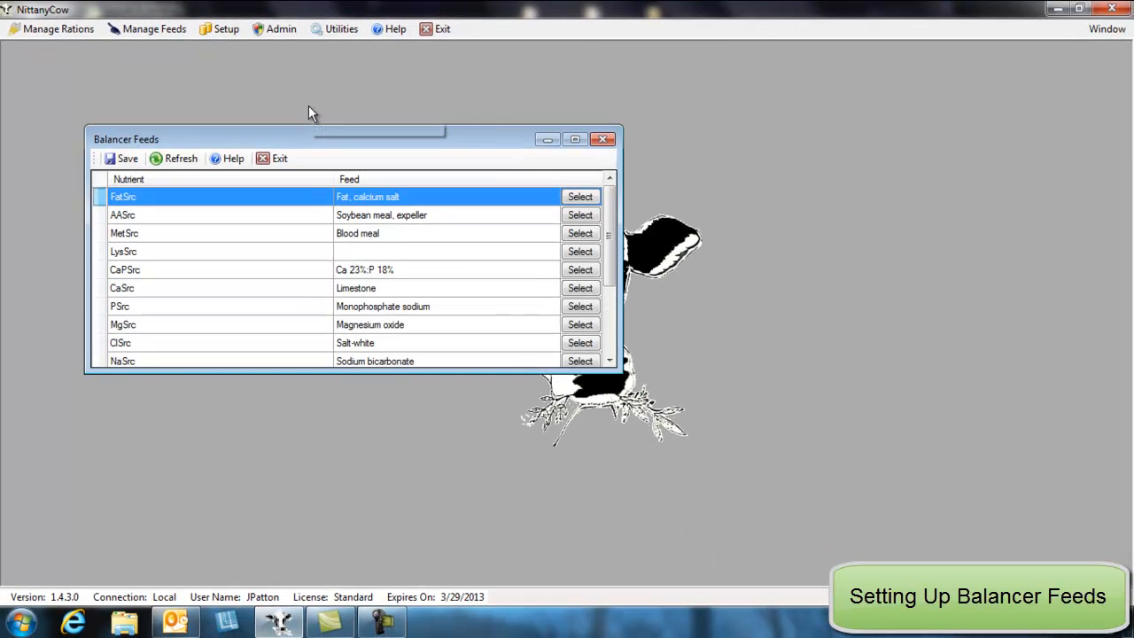
click(578, 139)
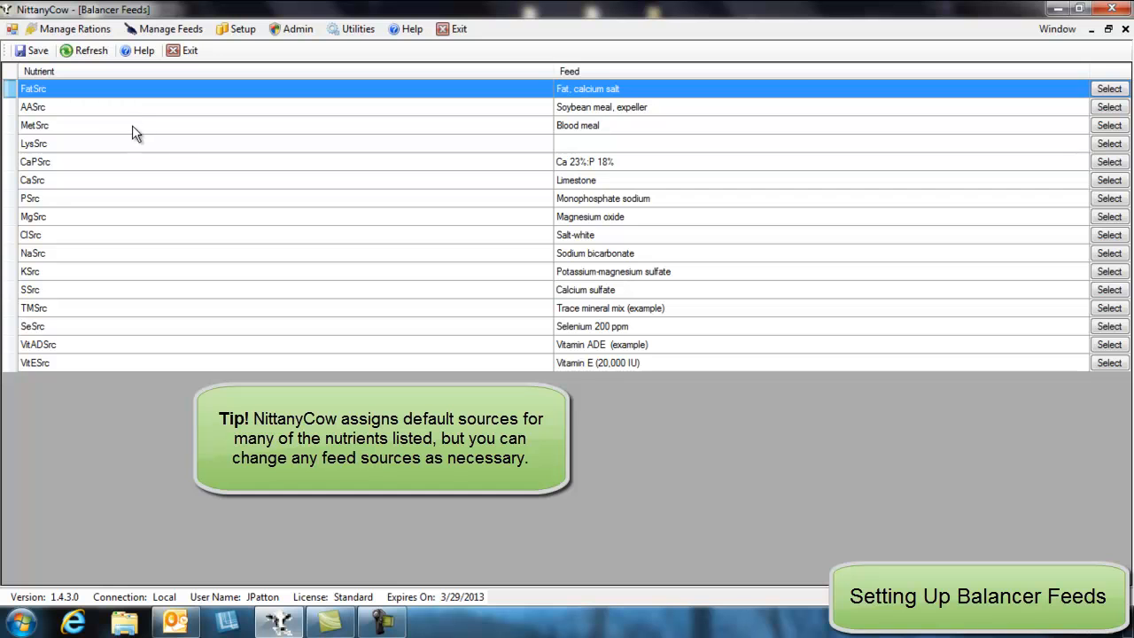
Step: Assign Blood meal as the feed source for the MetSrc nutrient
click(1100, 131)
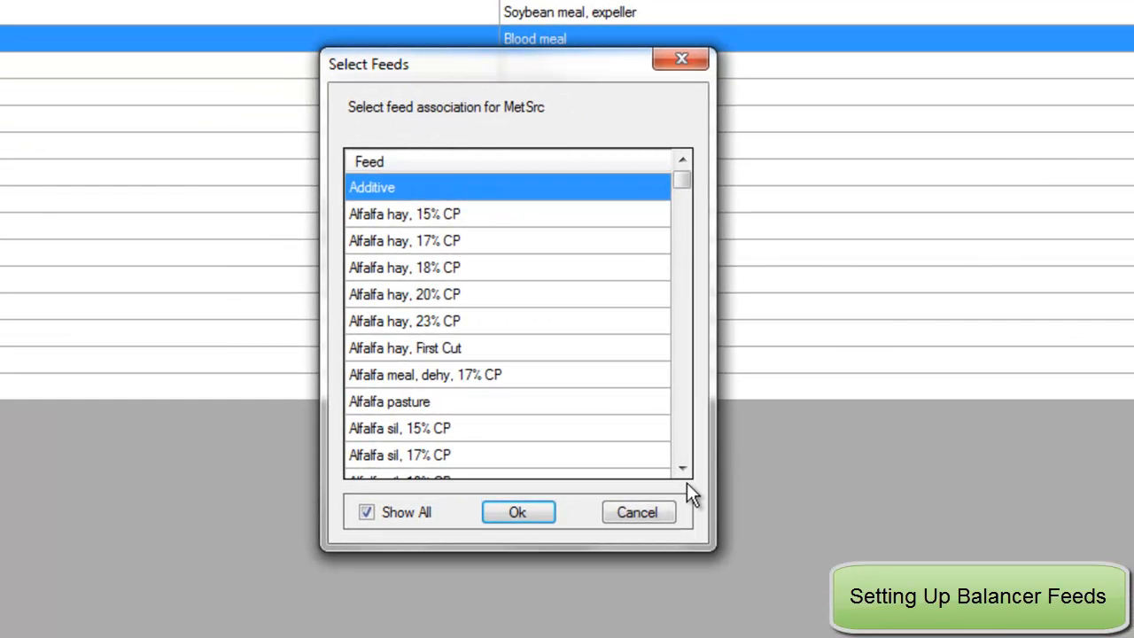
drag(684, 467, 684, 467)
click(360, 430)
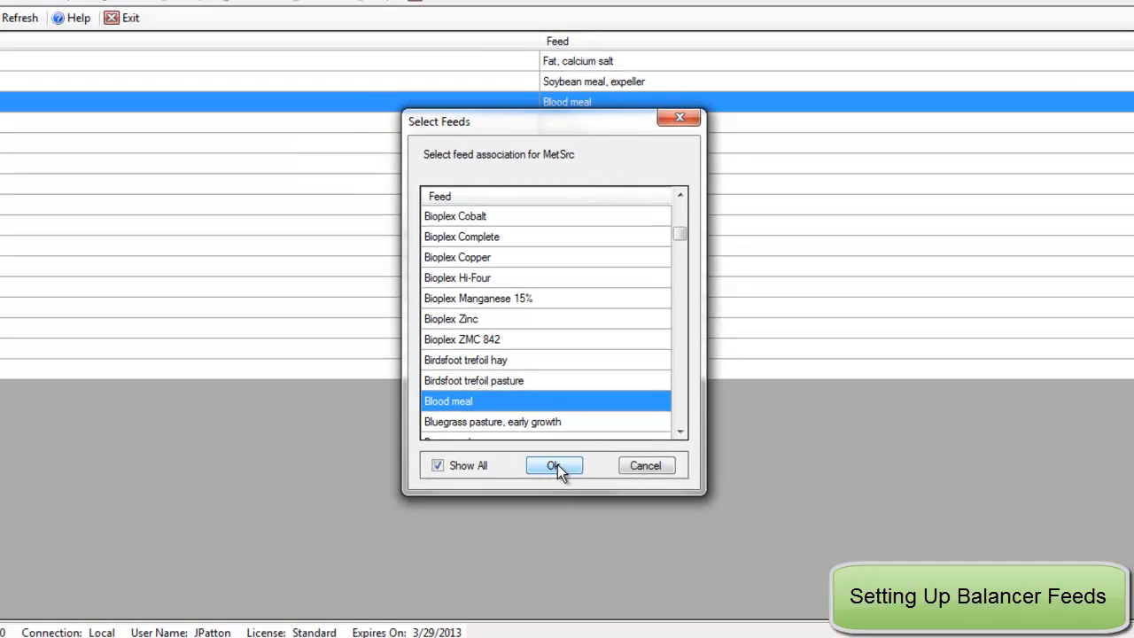
click(520, 512)
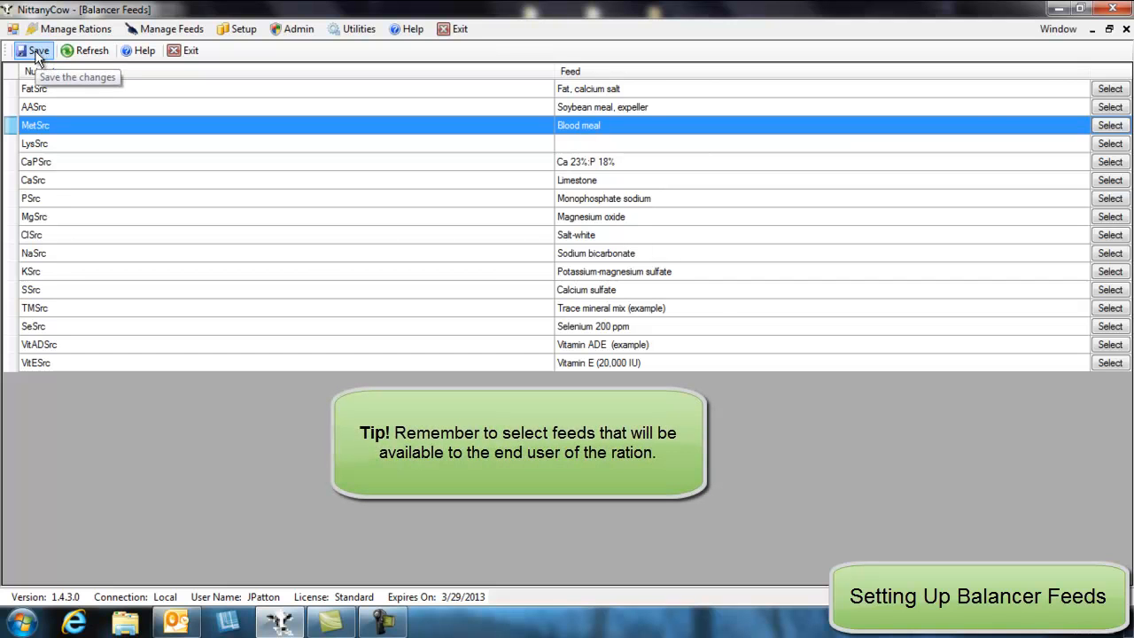
Step: Assign Blood meal as the feed source for LysSrc and close the Balancer Feeds list
click(1111, 146)
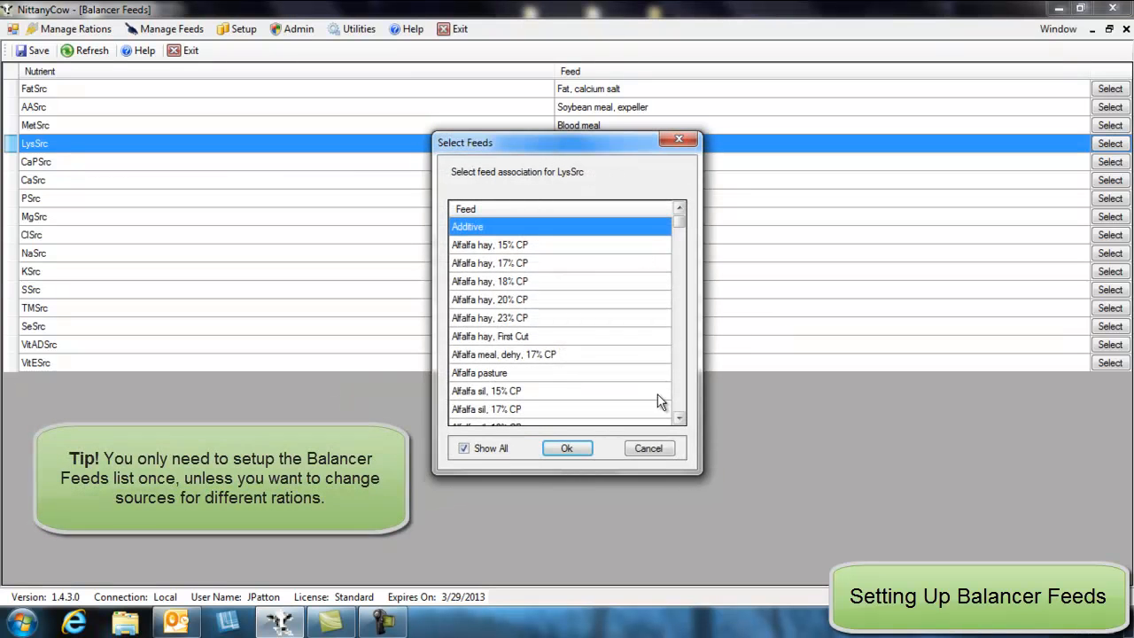
drag(681, 221, 681, 243)
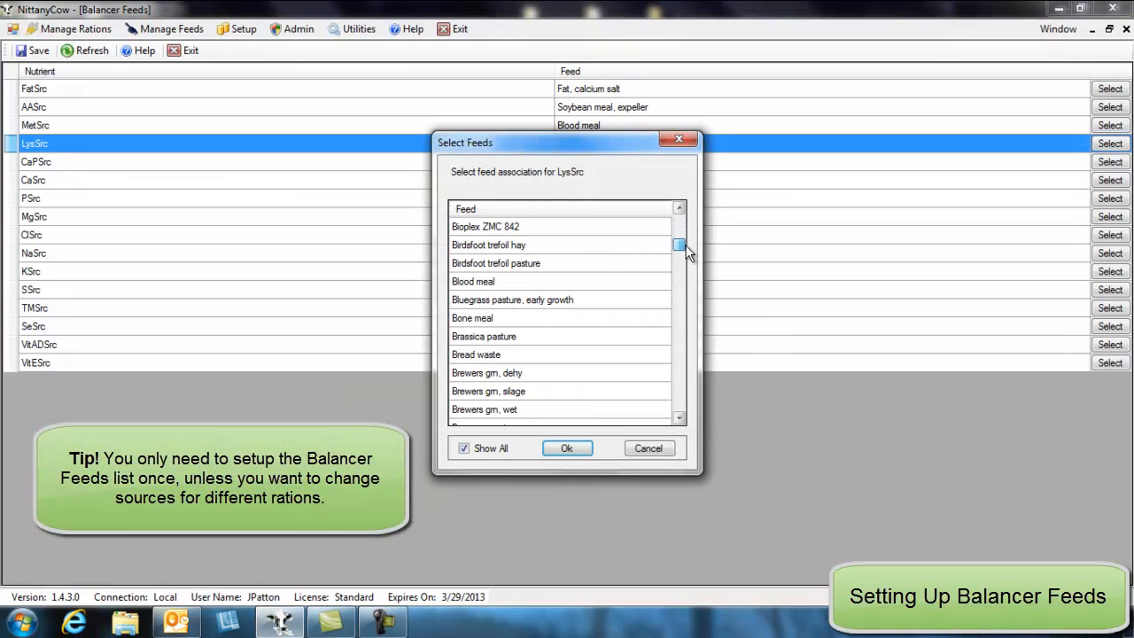
click(498, 287)
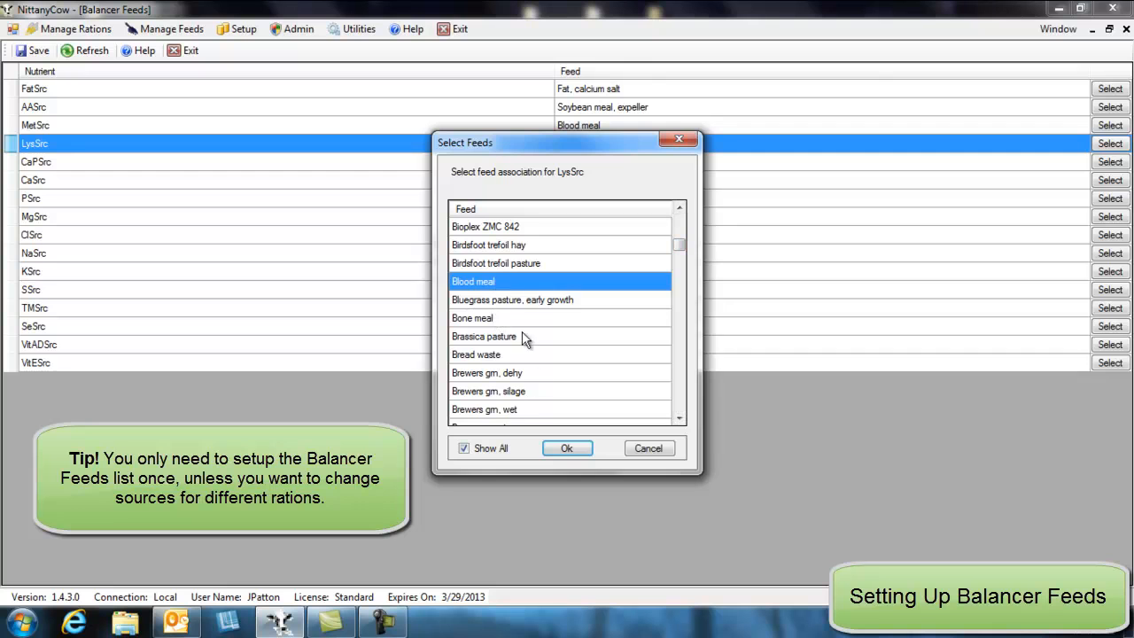
click(564, 449)
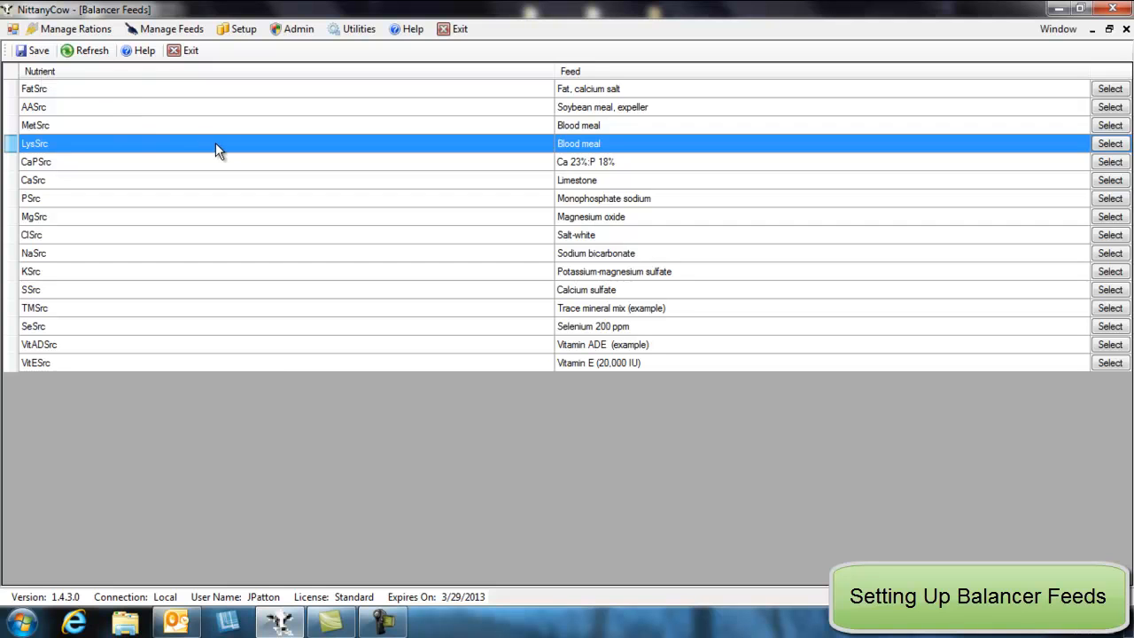
click(189, 52)
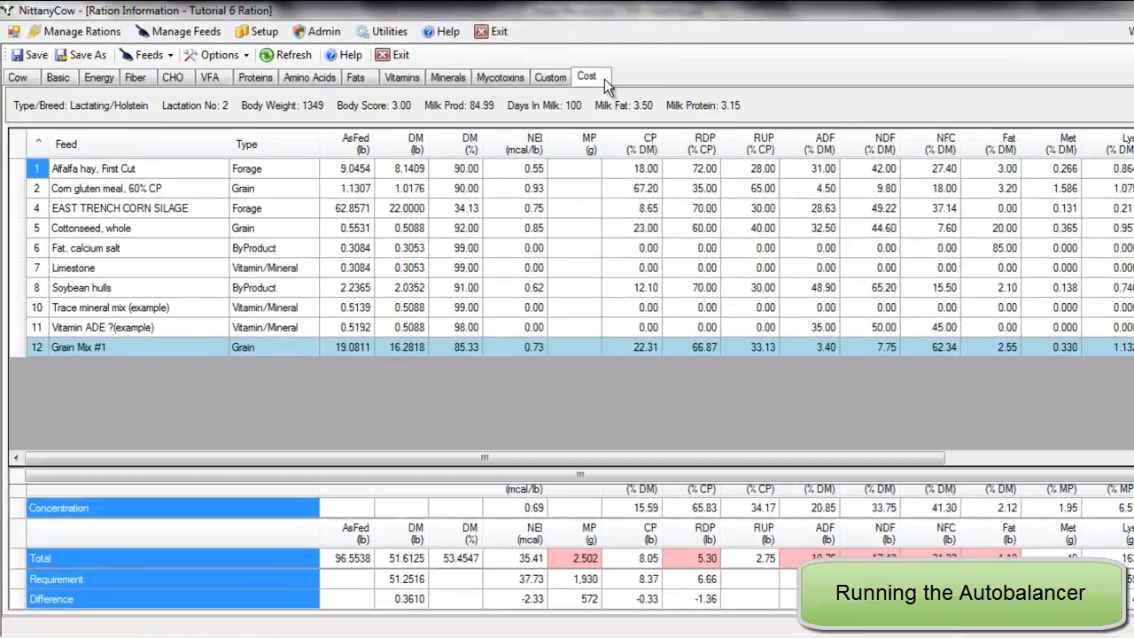
Step: Show the cost figures of Tutorial 6 Ration and open the Auto-Balancer
click(542, 72)
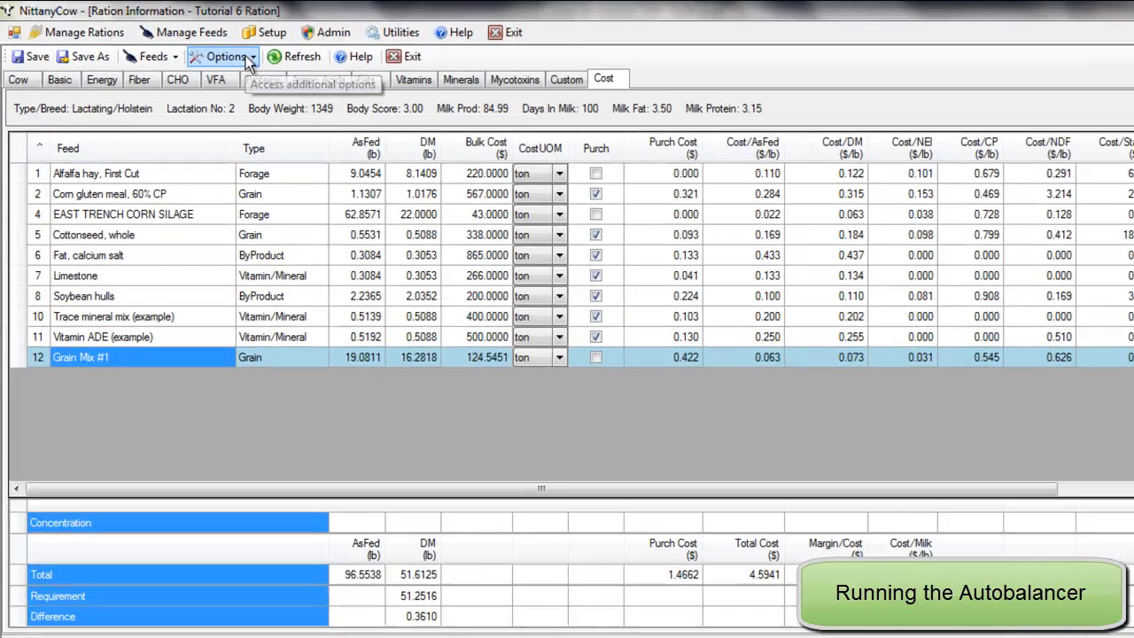
click(219, 49)
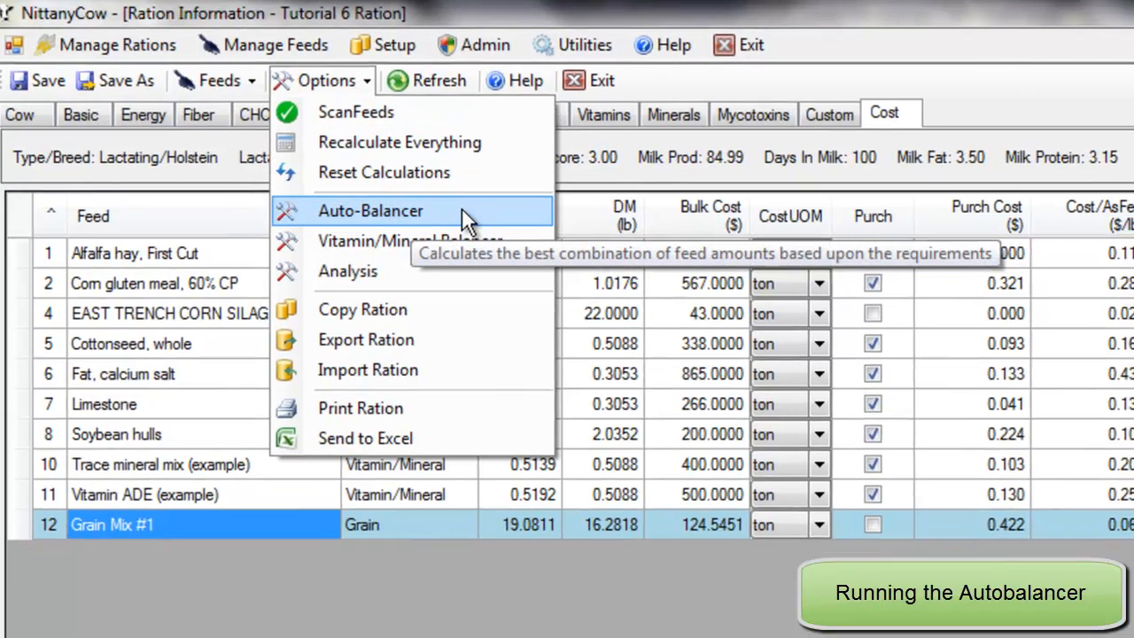
click(469, 214)
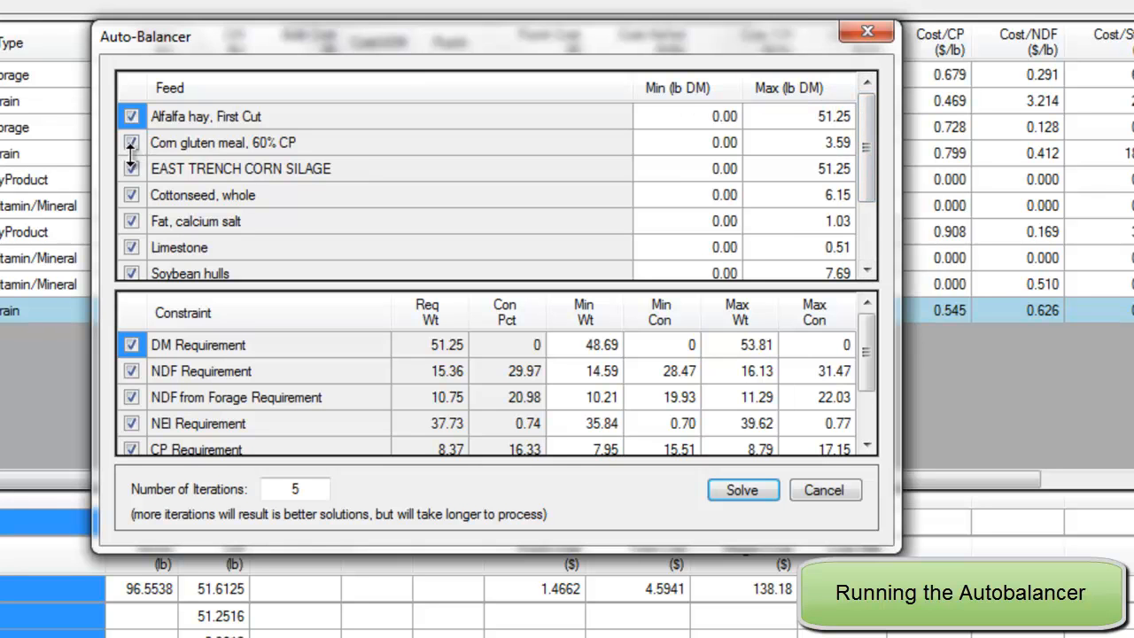
Step: Set the minimum amount of Alfalfa hay, First Cut to 5.0 lb DM
drag(871, 110, 856, 188)
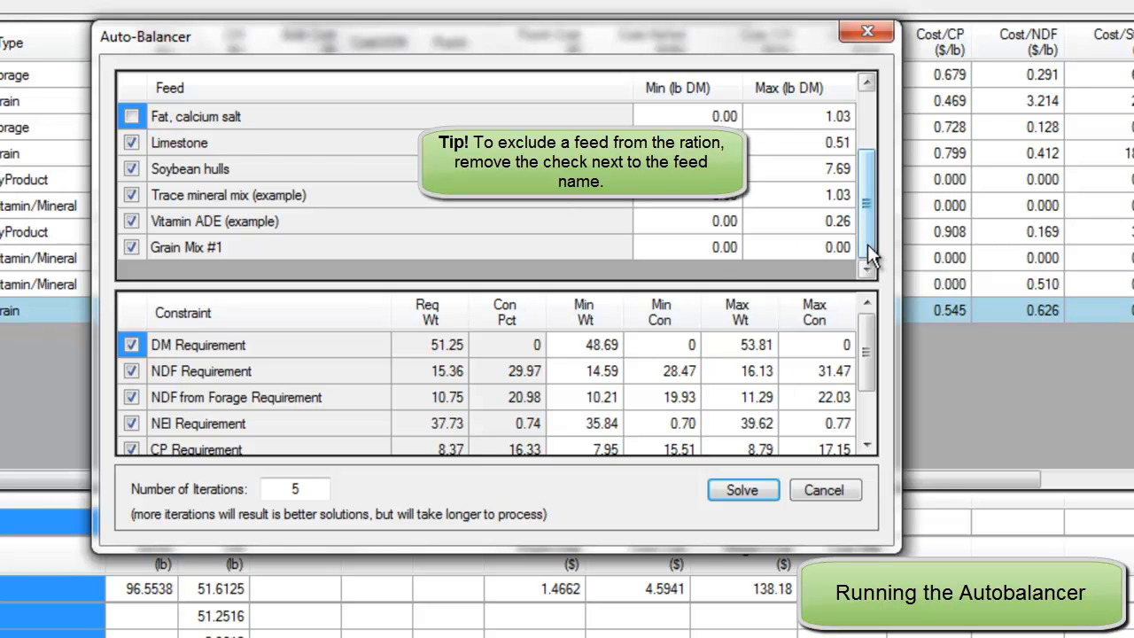
drag(868, 244, 868, 172)
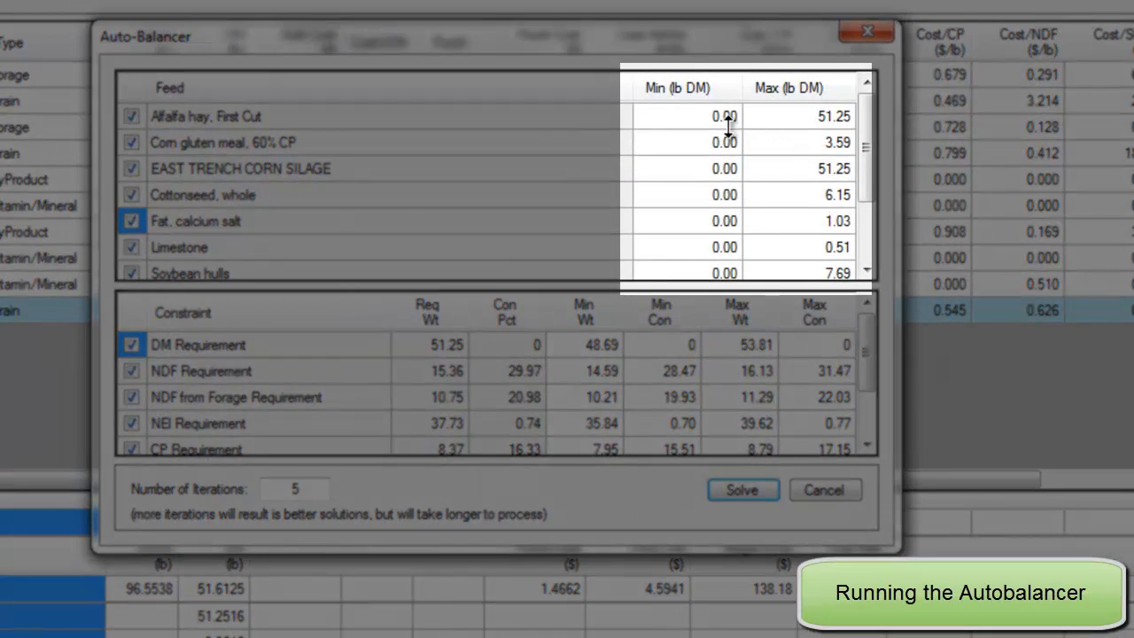
click(725, 119)
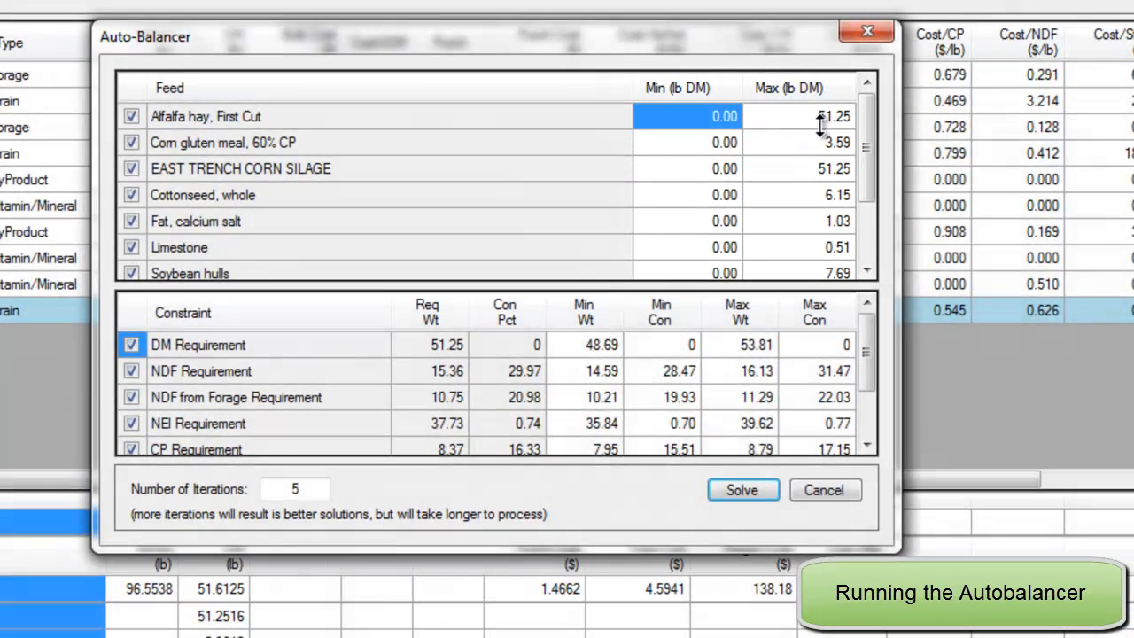
click(813, 117)
click(735, 116)
text(5.0)
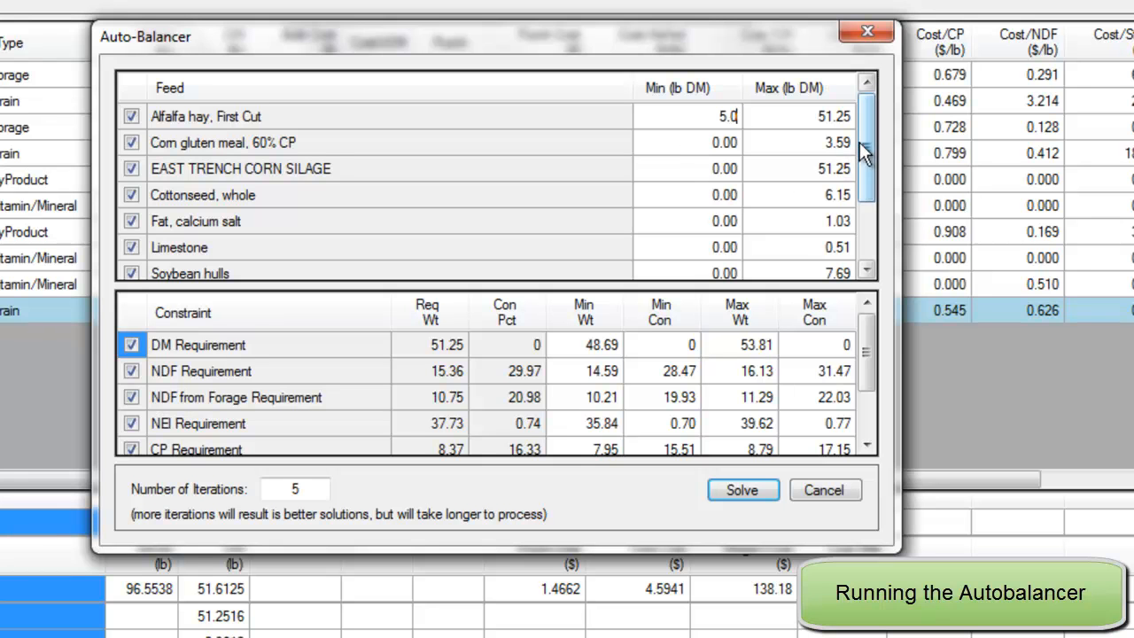
Step: Set the maximum amount of Grain Mix #1 to 20 lb DM
drag(868, 156, 870, 208)
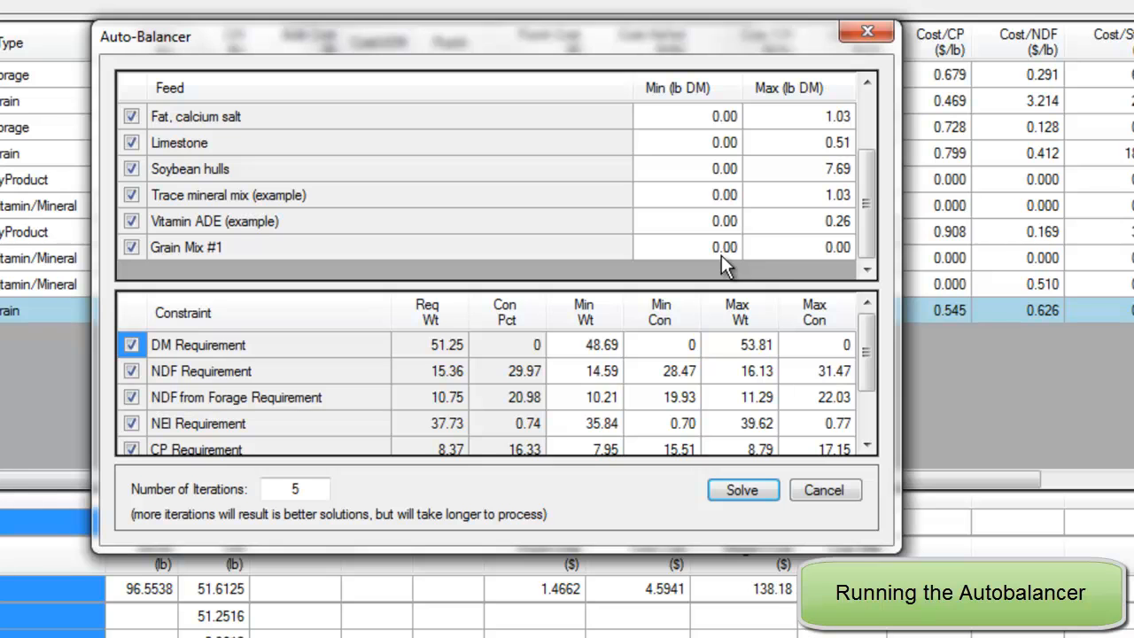
click(766, 248)
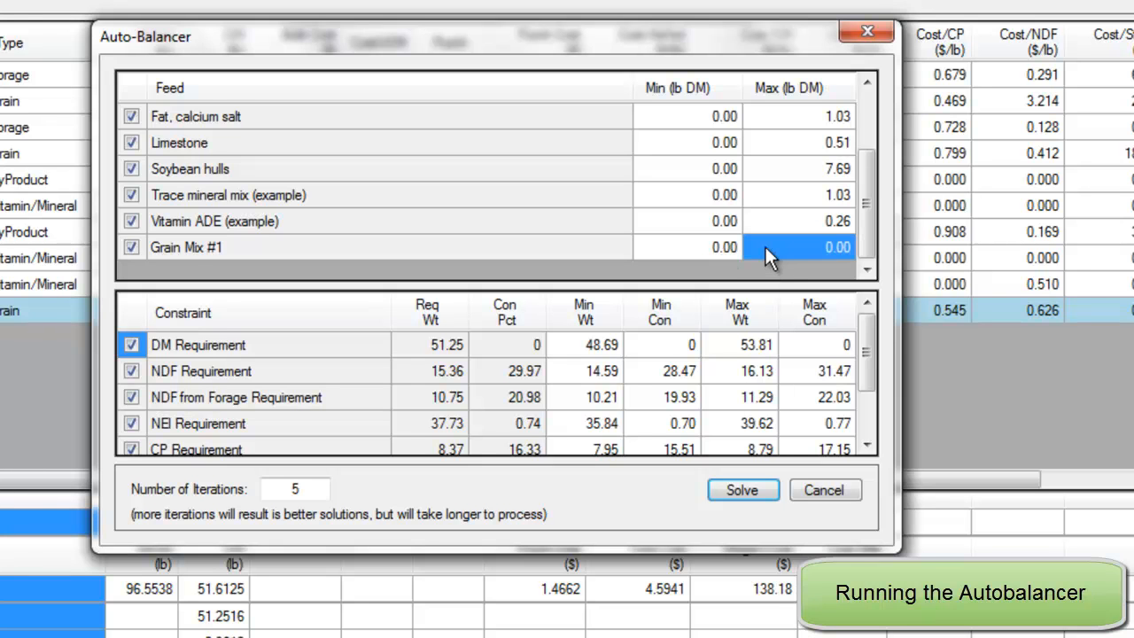
text(20)
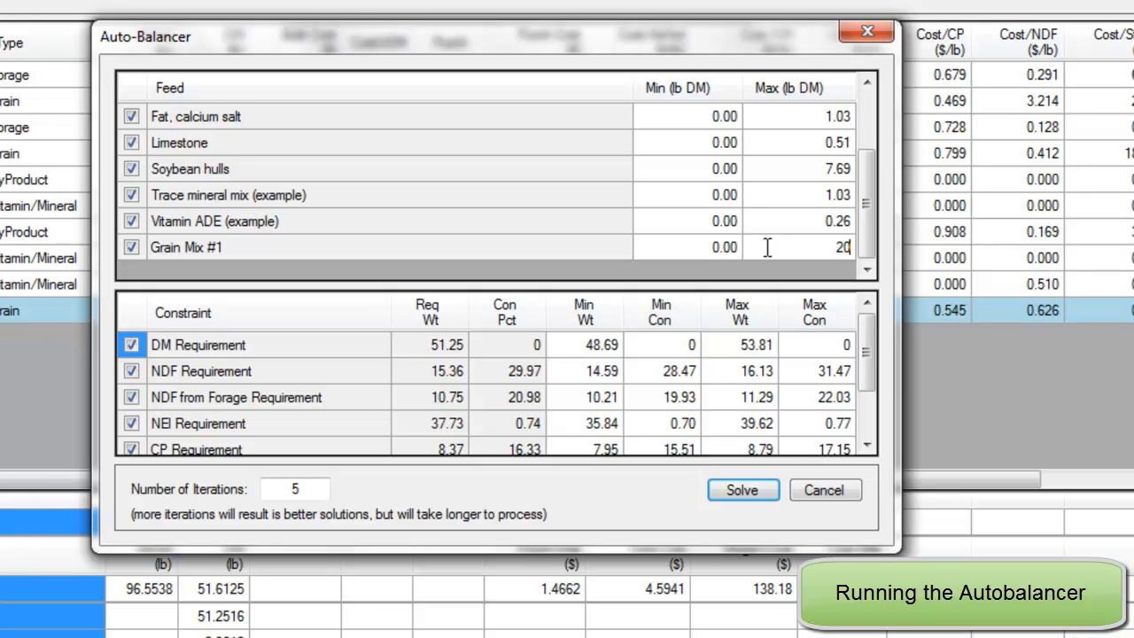
click(818, 223)
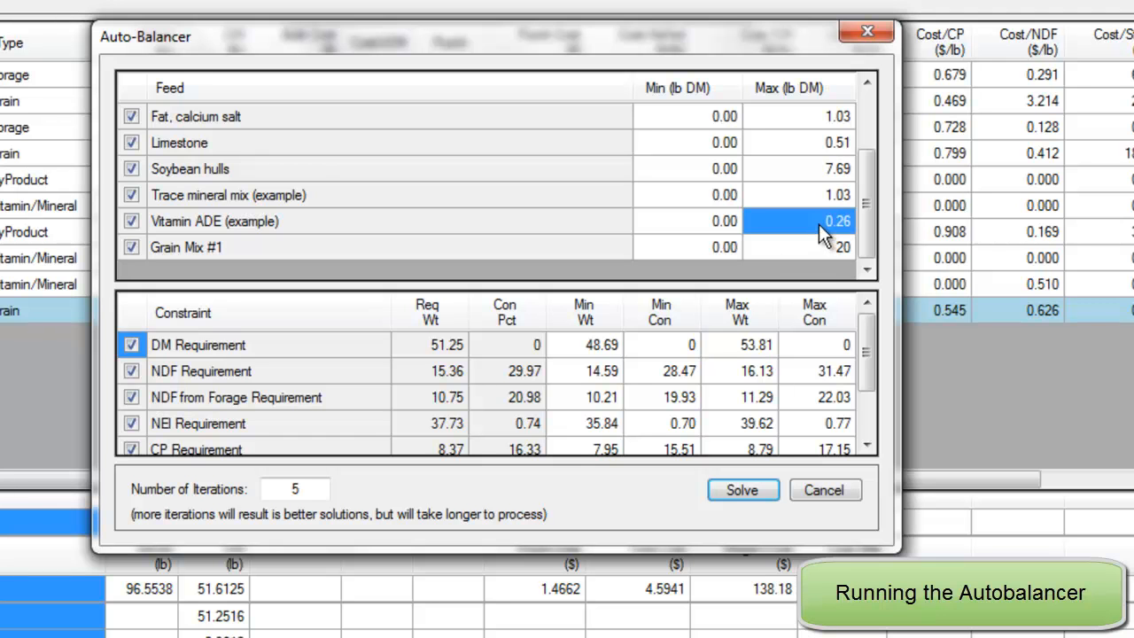
drag(865, 231, 869, 181)
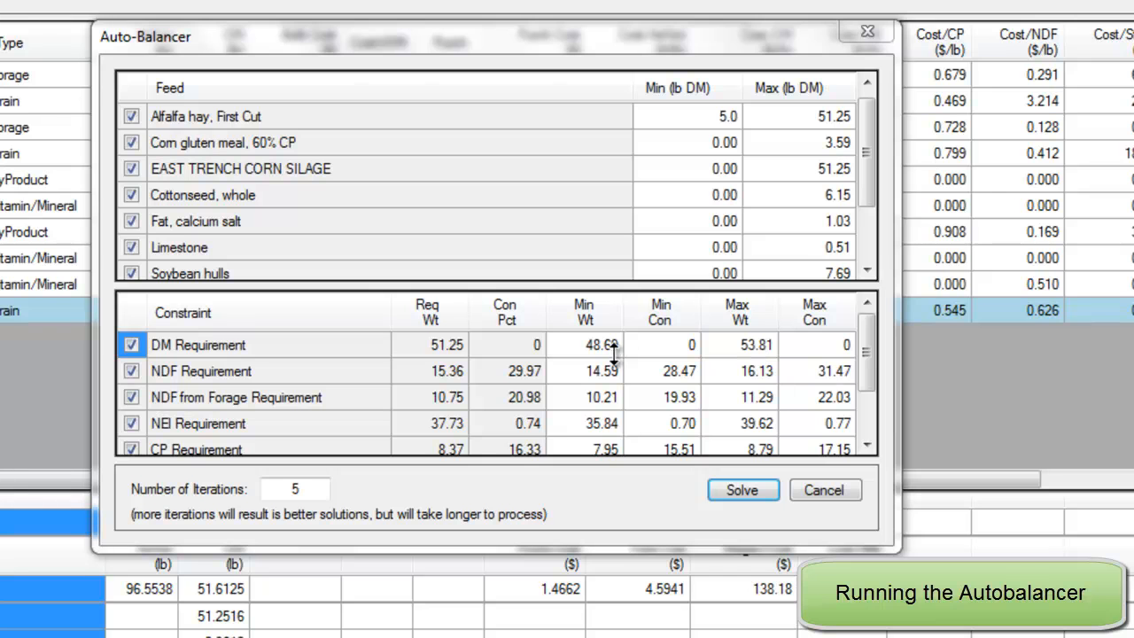
Step: Exclude the Ca Requirement and P Requirement from the Auto-Balancer's nutrient constraints
click(862, 365)
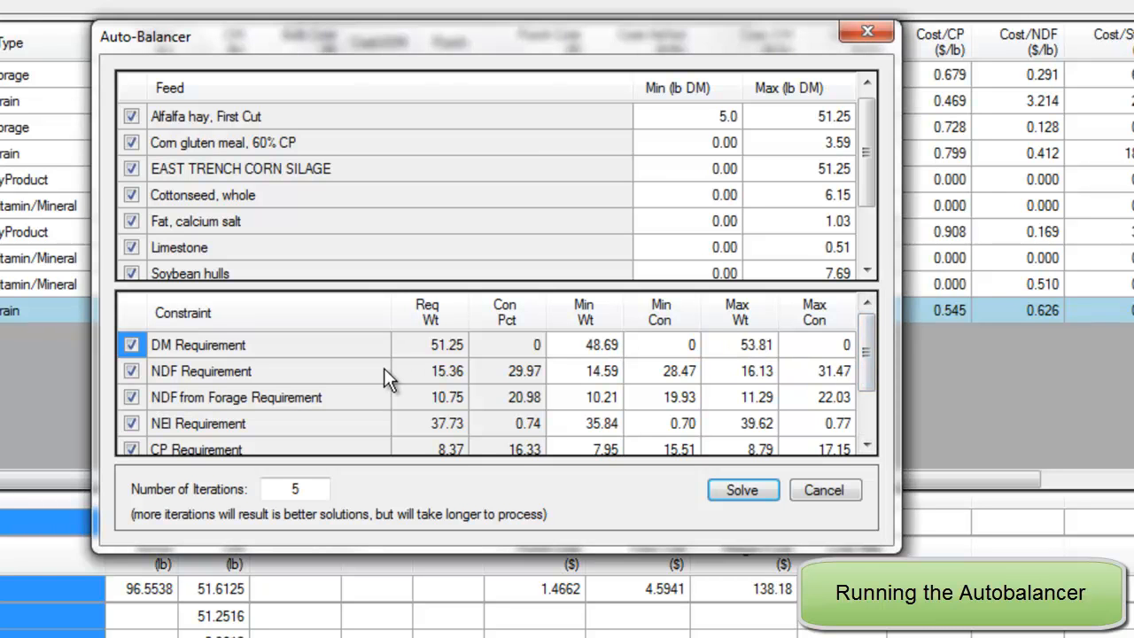
click(866, 446)
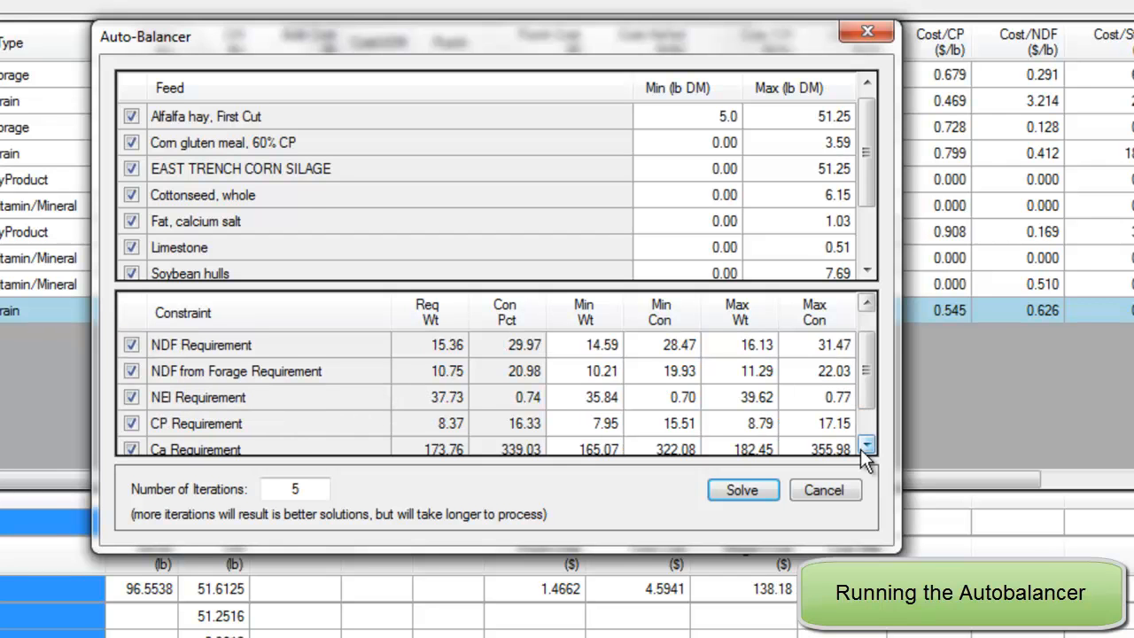
click(867, 446)
click(862, 447)
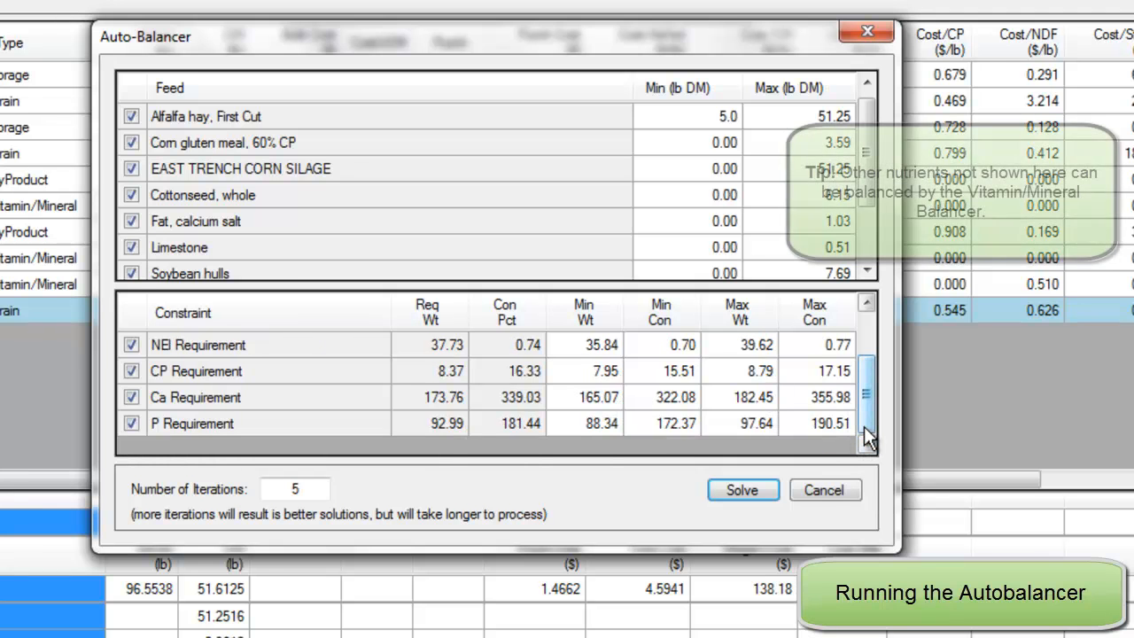
drag(863, 426, 866, 381)
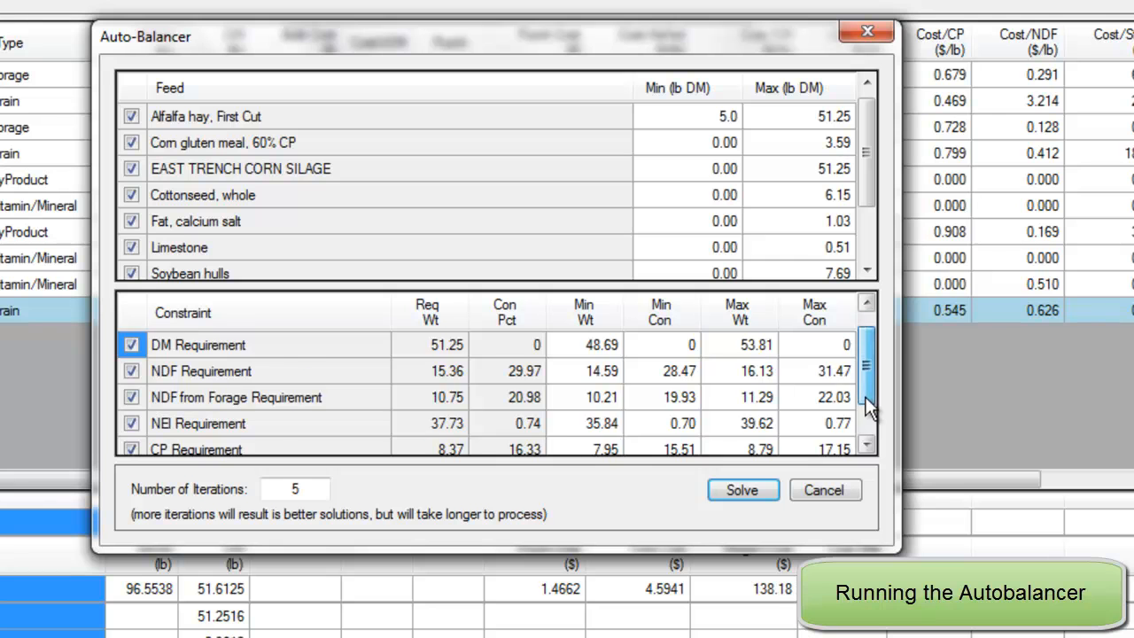
drag(865, 381, 866, 424)
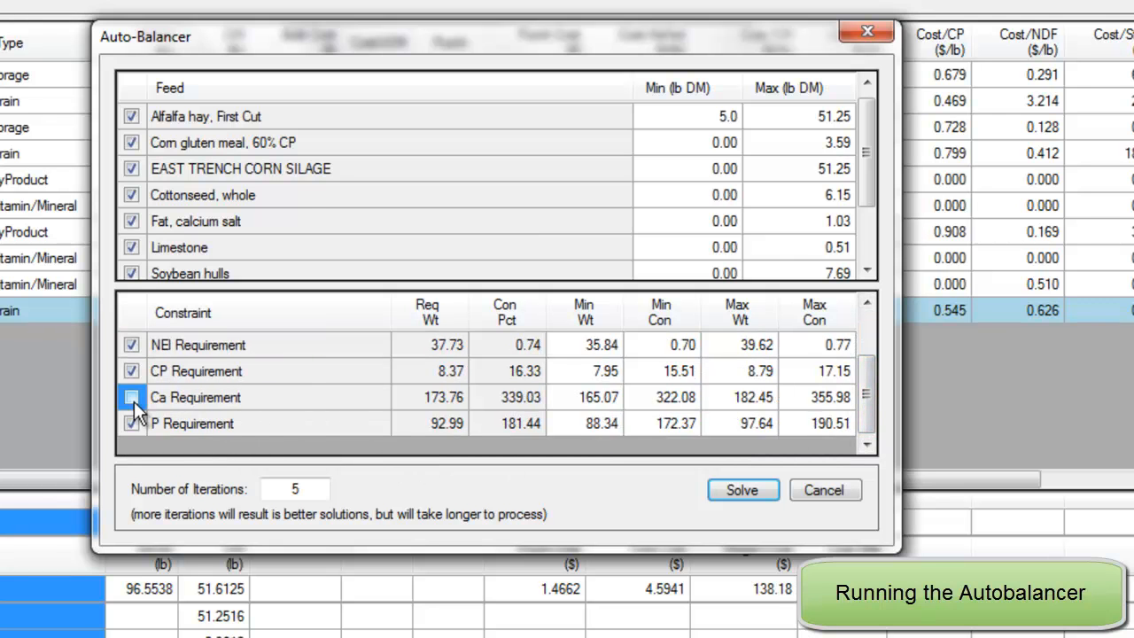
click(130, 424)
drag(870, 414, 878, 374)
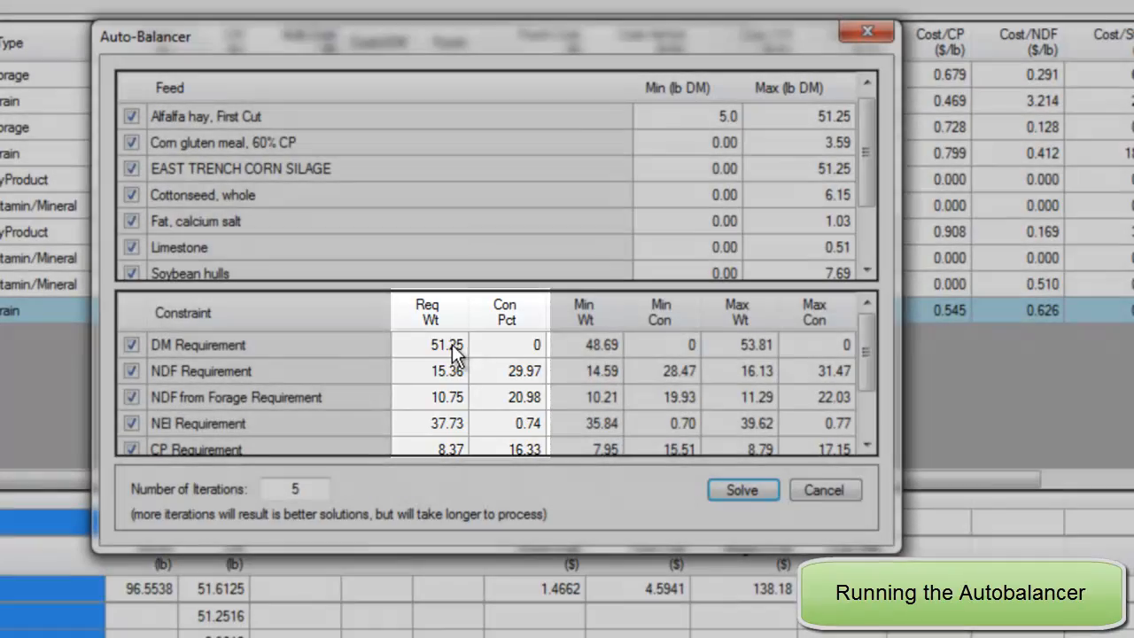
Step: Set the minimum weight of the DM Requirement constraint to 49
click(447, 344)
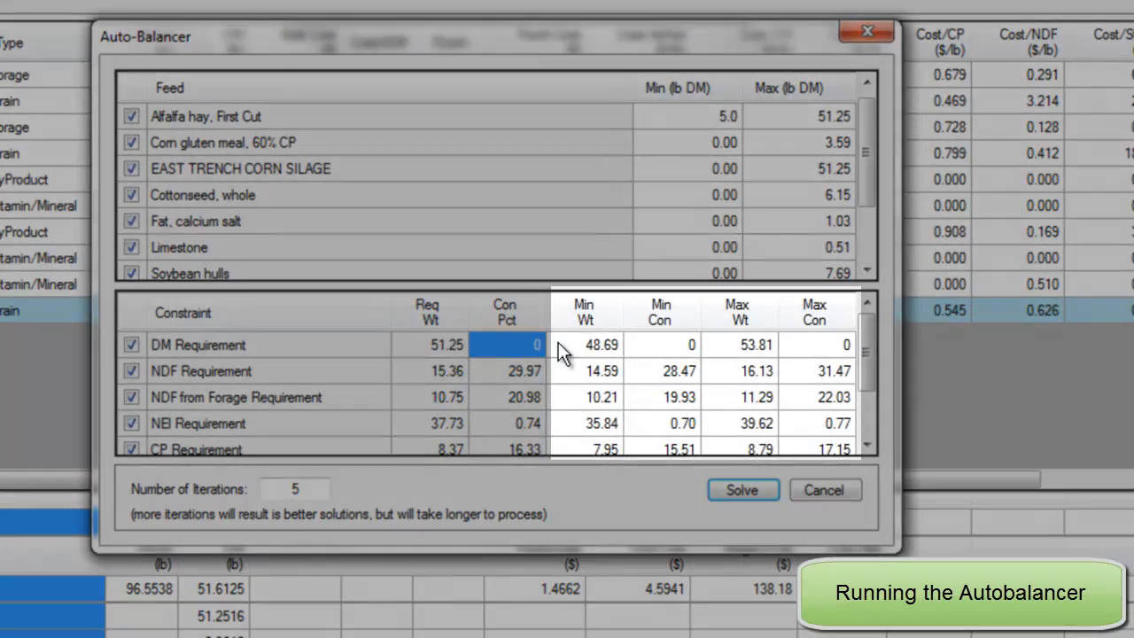
click(580, 344)
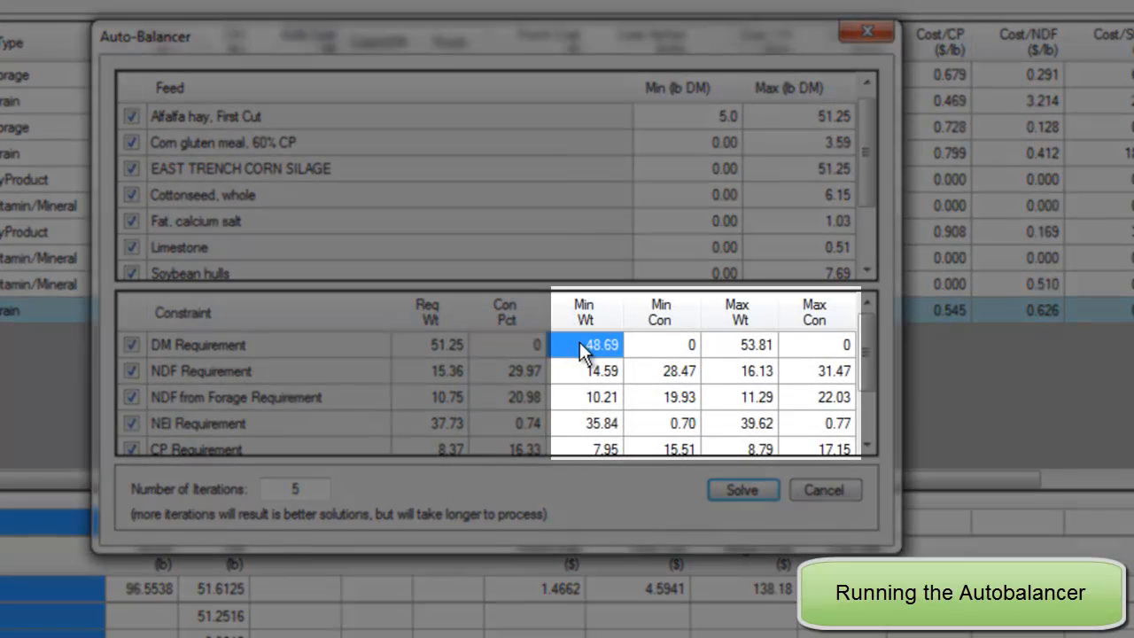
click(740, 345)
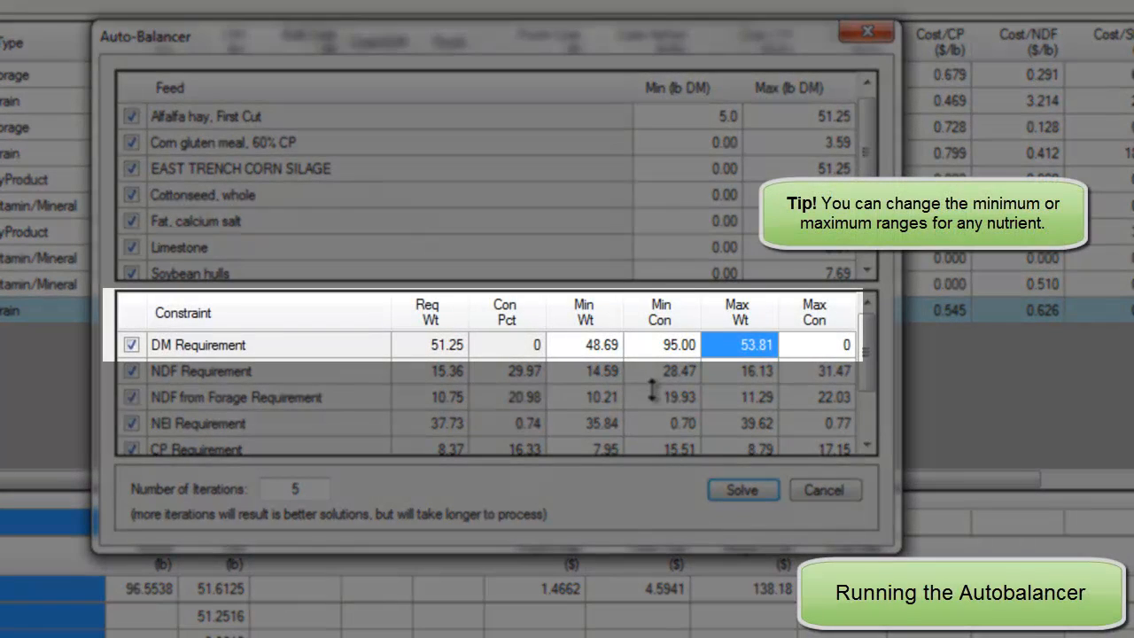
click(607, 347)
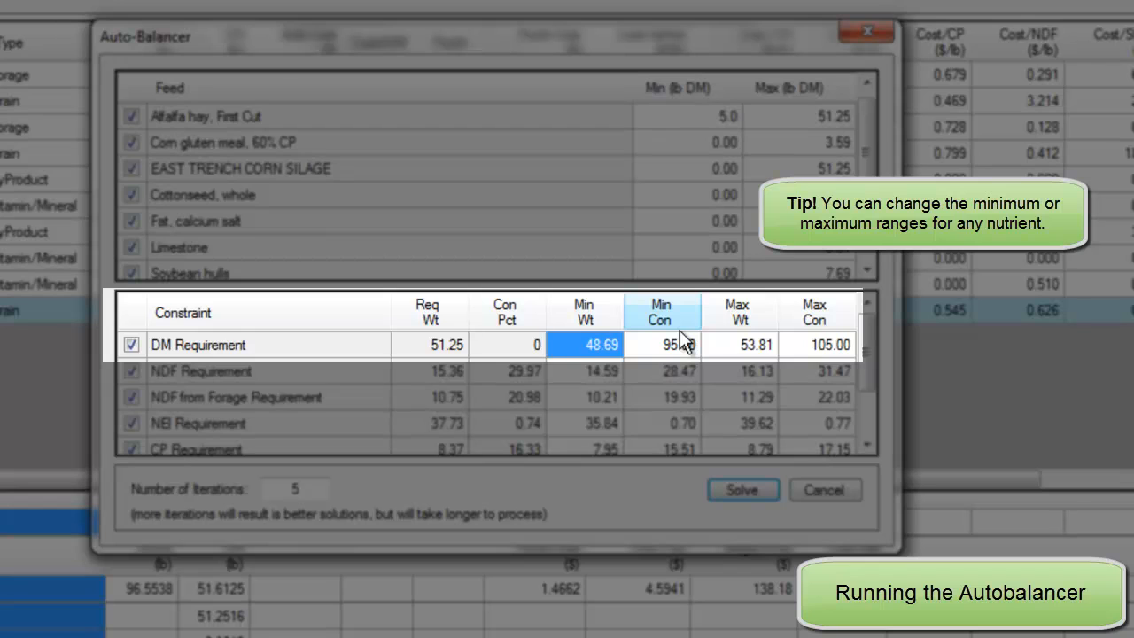
text(49)
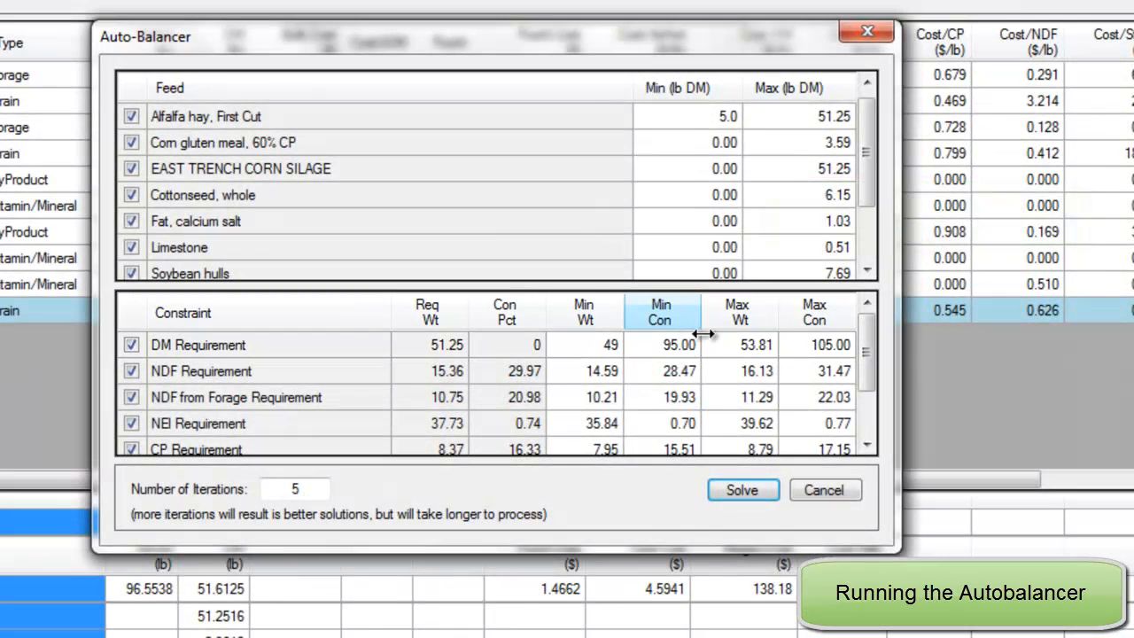
click(731, 346)
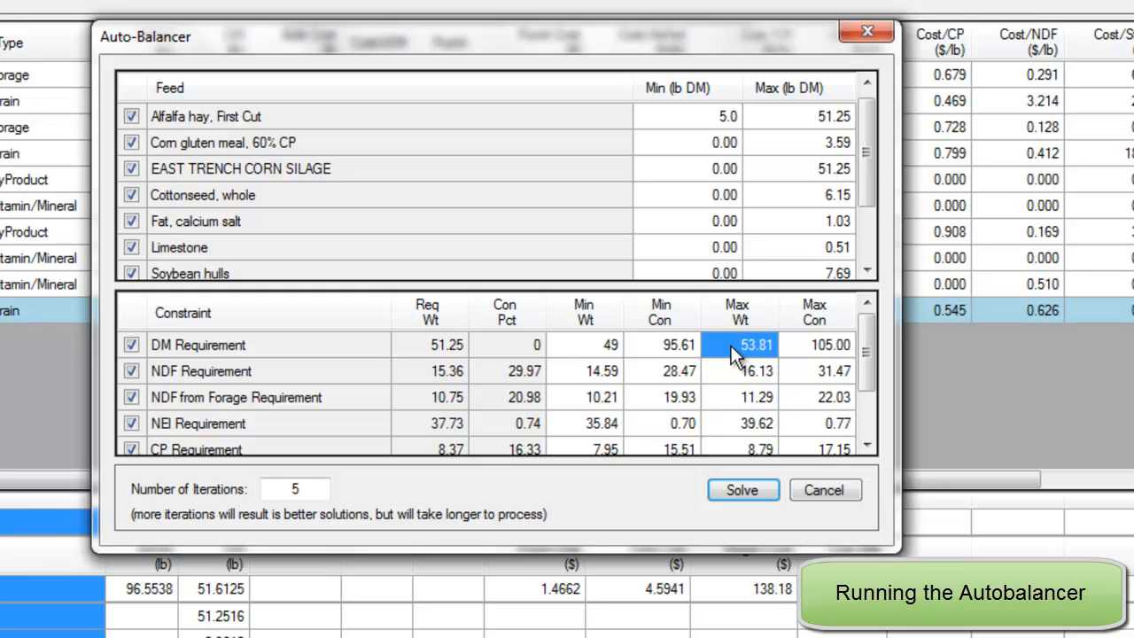
Step: Set the DM Requirement's maximum weight to 52 and the number of iterations to 6
text(52)
click(733, 373)
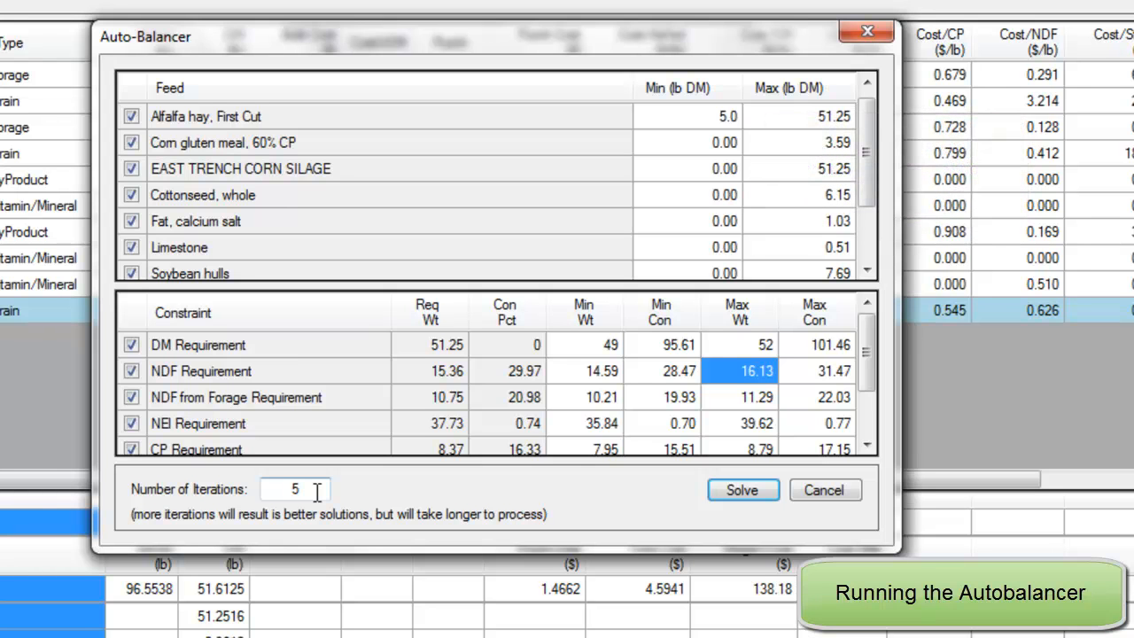
double_click(283, 492)
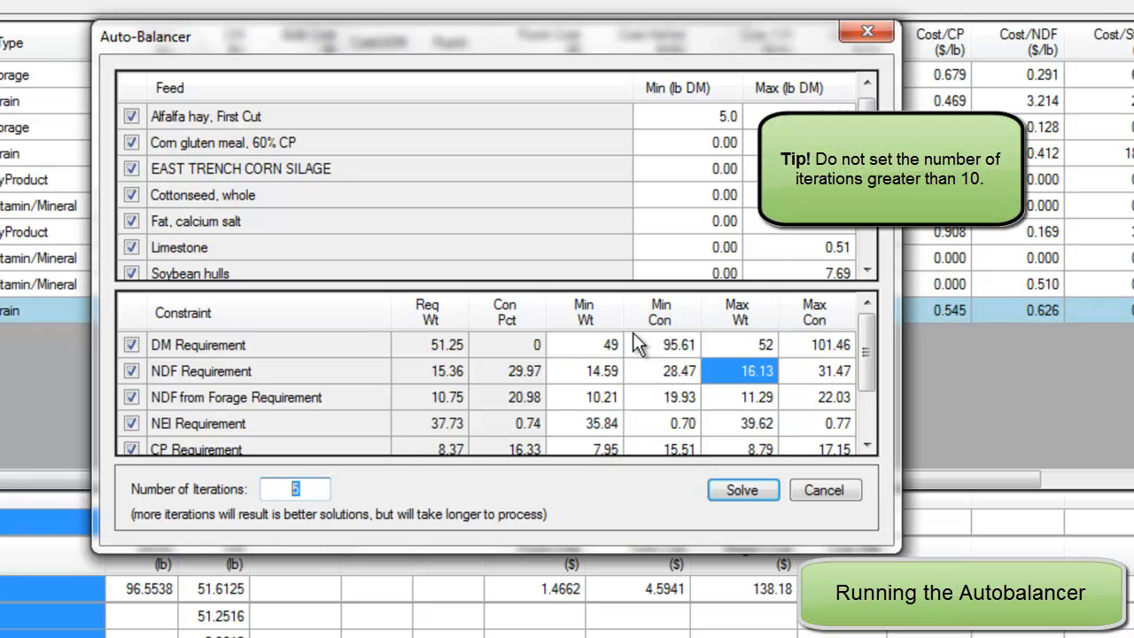
text(6)
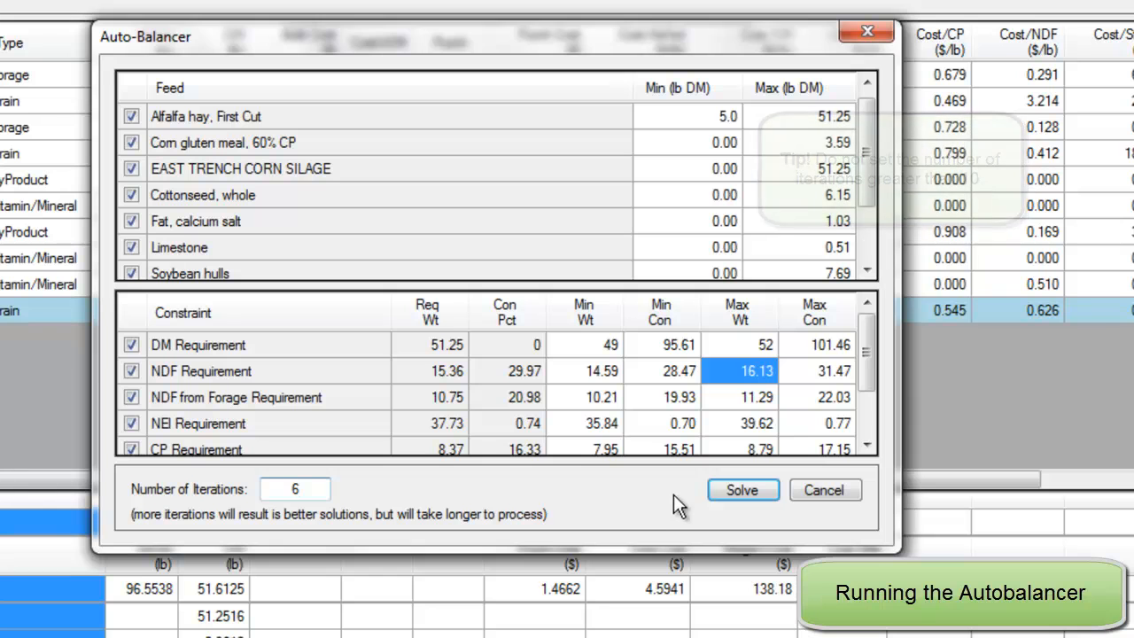
Step: Solve the ration with the Auto-Balancer using the configured feed limits and nutrient constraints
click(743, 490)
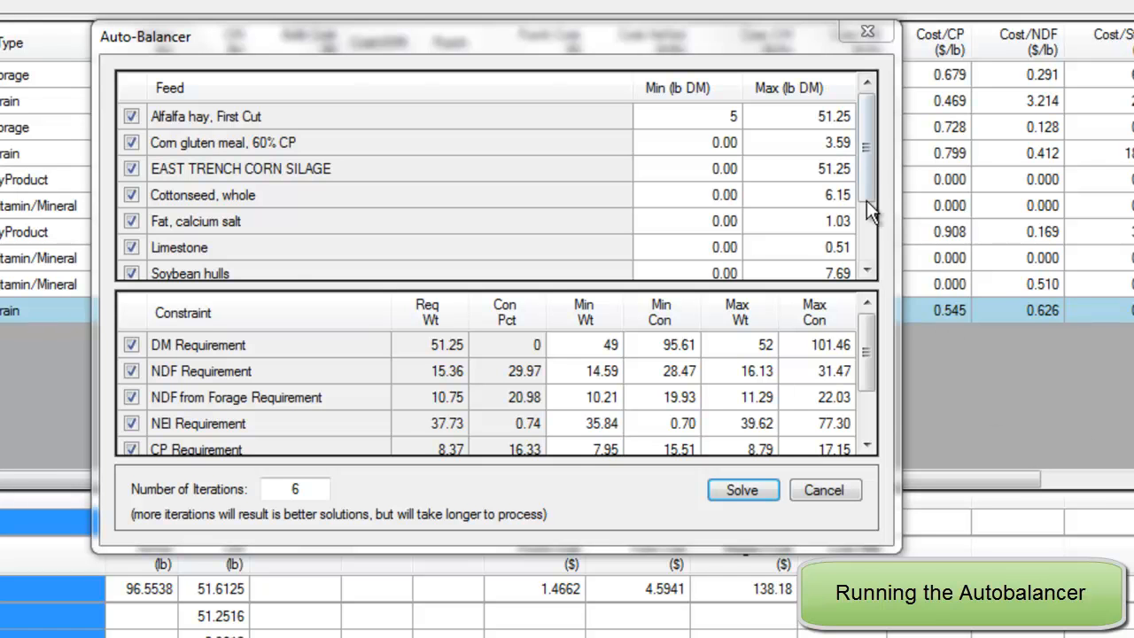
mouse_move(864, 185)
mouse_down()
mouse_move(870, 275)
mouse_move(866, 196)
mouse_up()
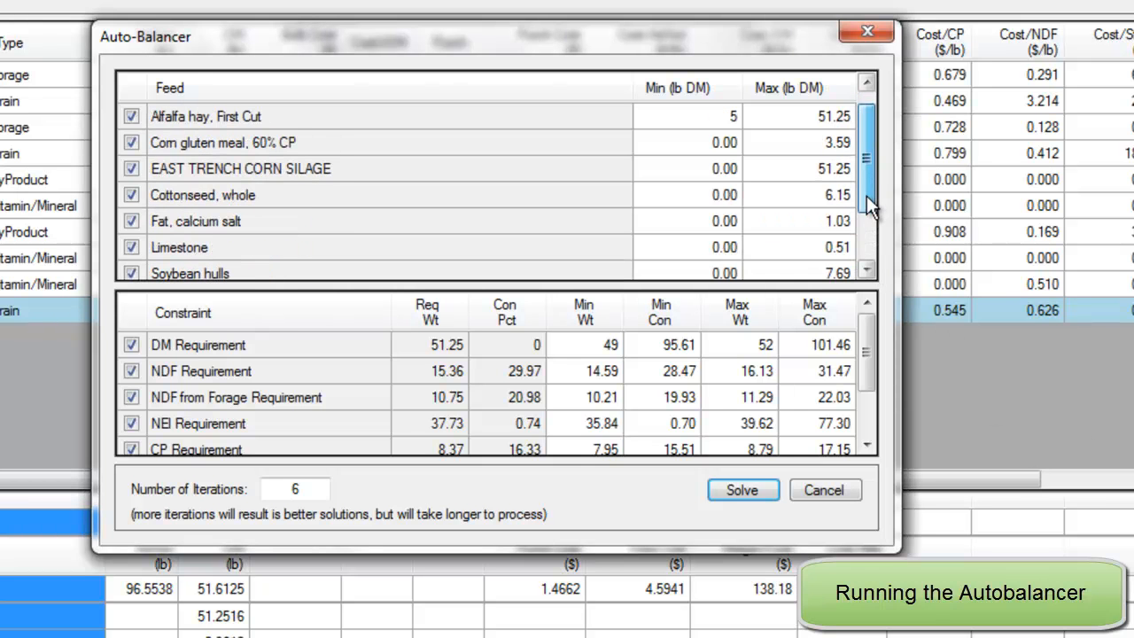
drag(867, 374, 876, 352)
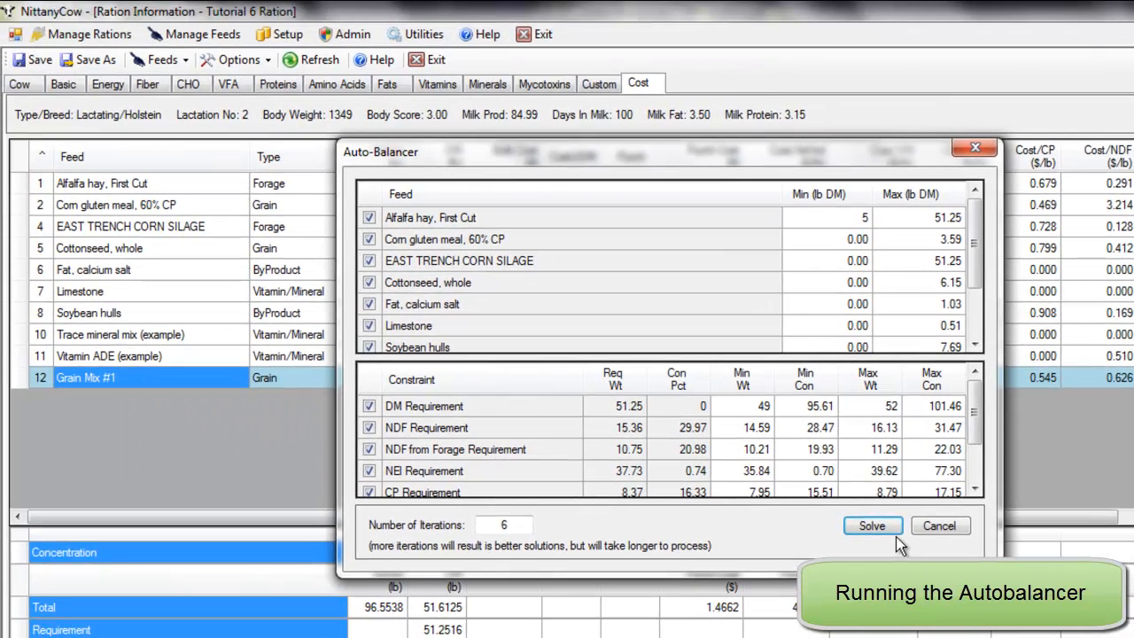
click(893, 528)
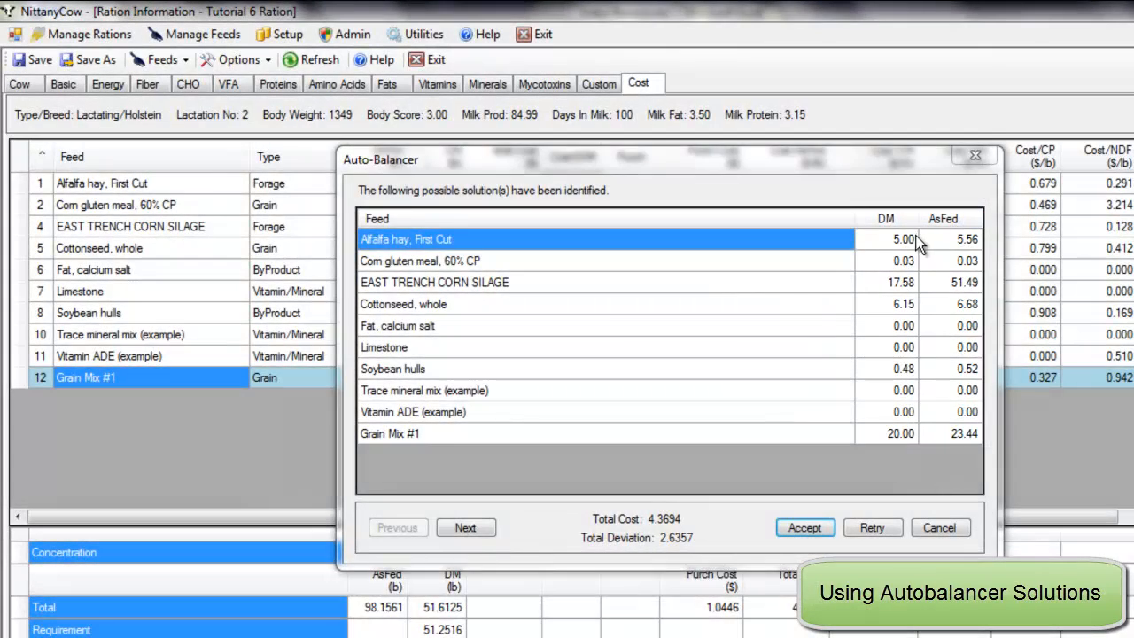
Step: Compare the feed amounts, total cost and total deviation of the Auto-Balancer's possible solutions, and return to the first one
click(922, 241)
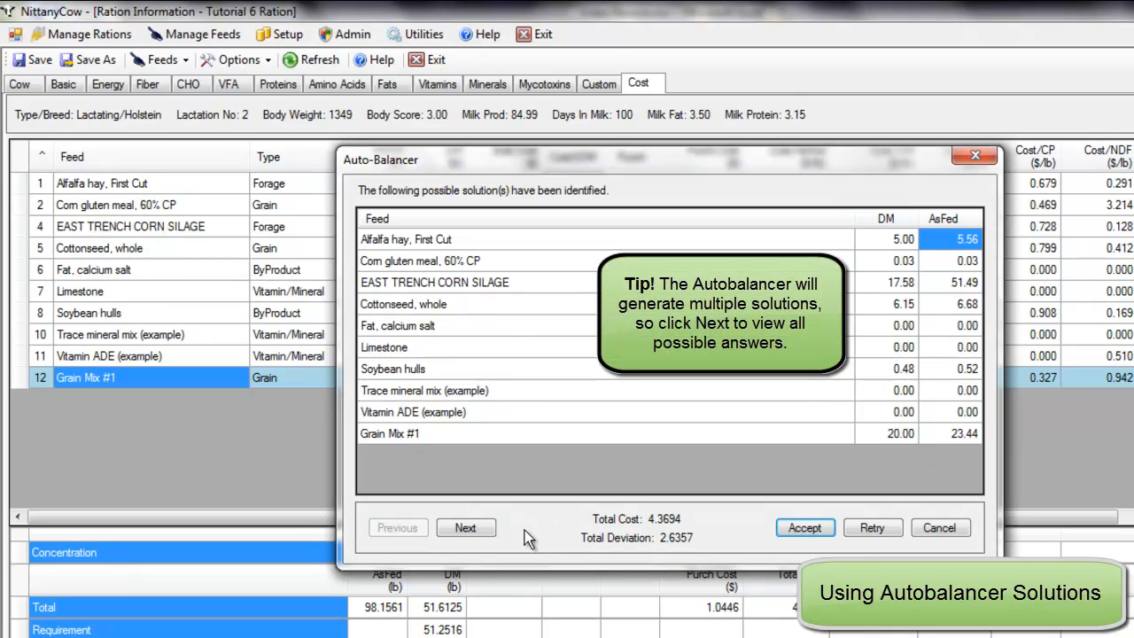
click(496, 535)
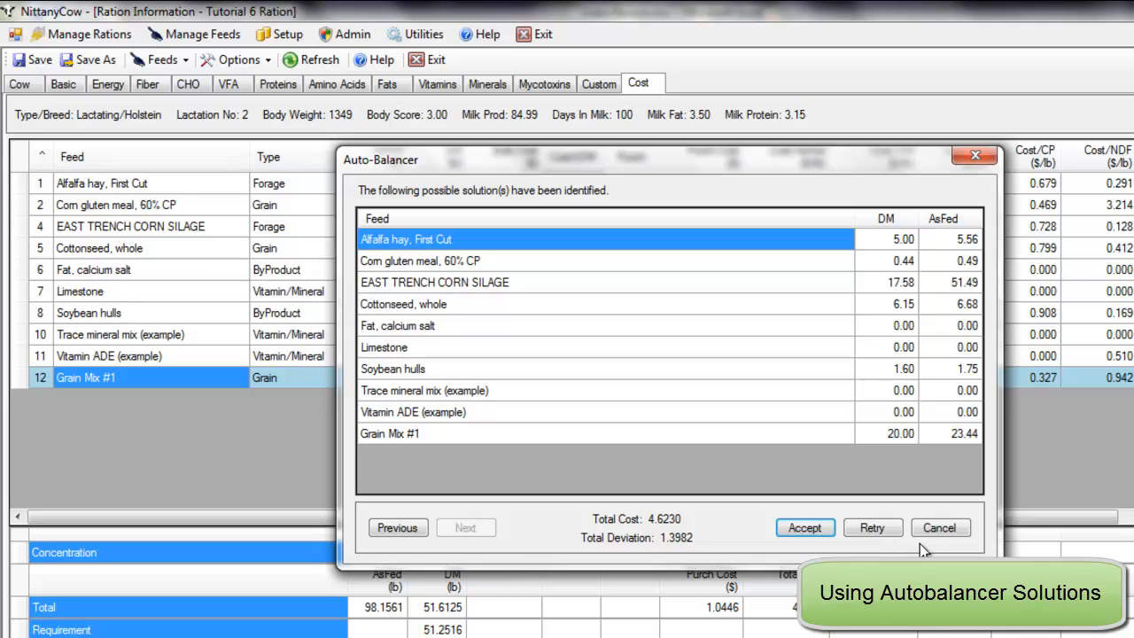
click(413, 535)
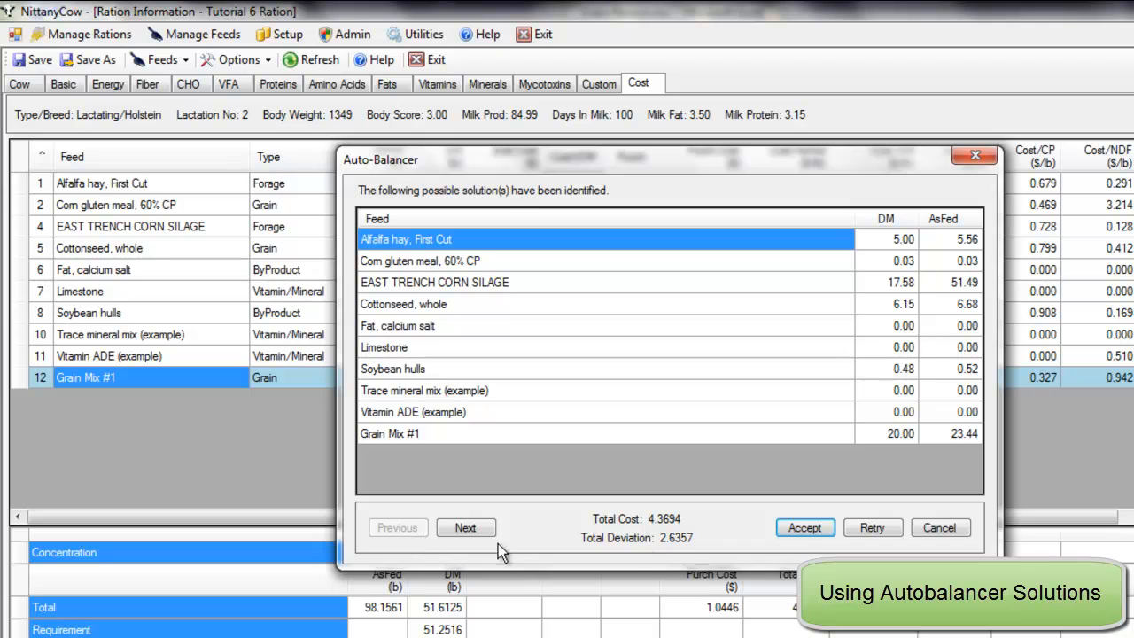
Step: Accept the first Auto-Balancer solution and decline running the vitamin/mineral balancer
click(794, 531)
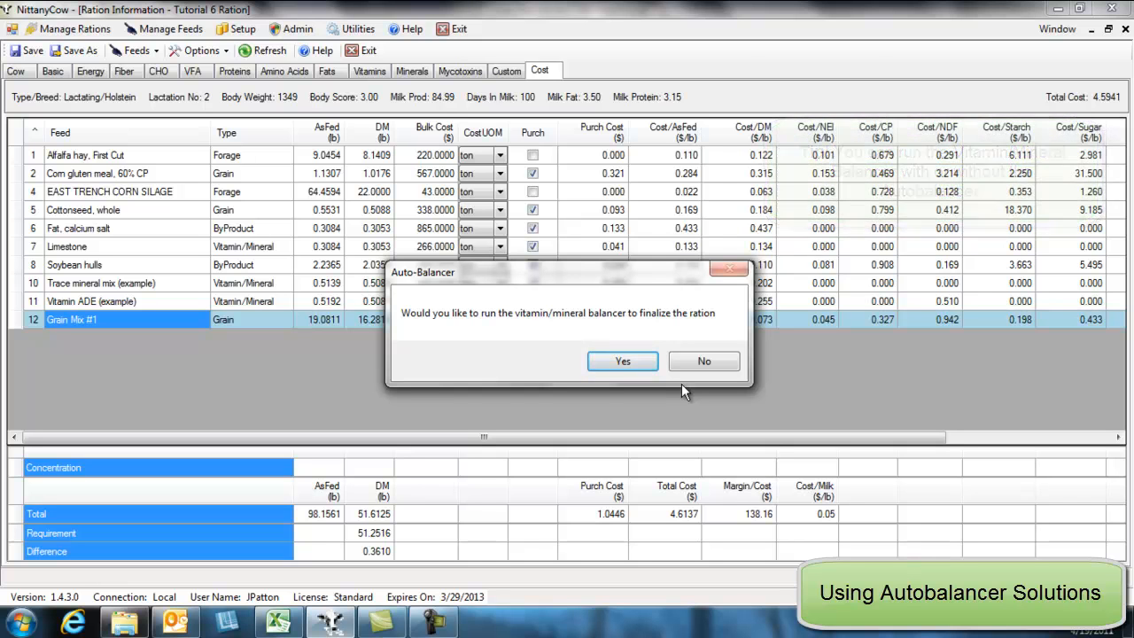
click(696, 364)
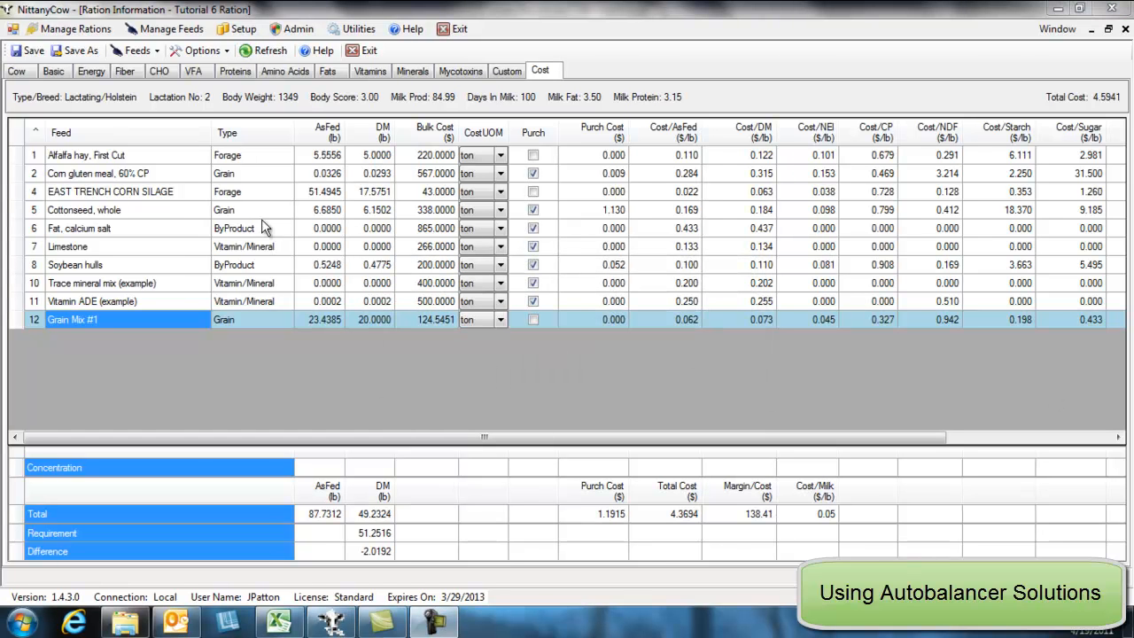
Step: Review the balanced ration in the Basic, Energy and Fiber worksheets
click(55, 73)
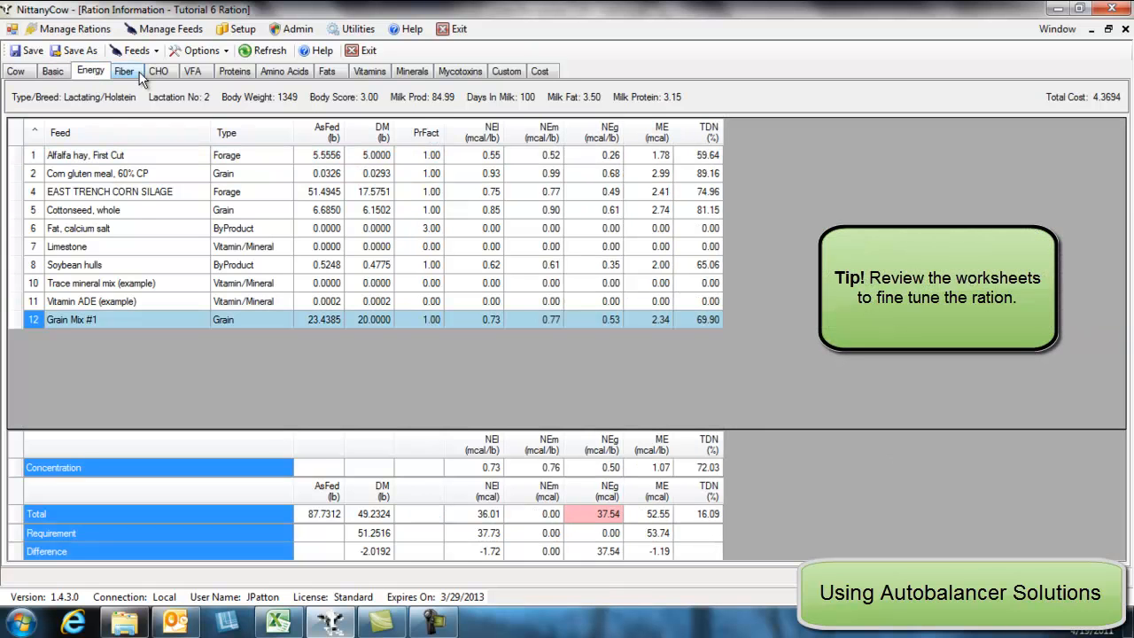
click(136, 74)
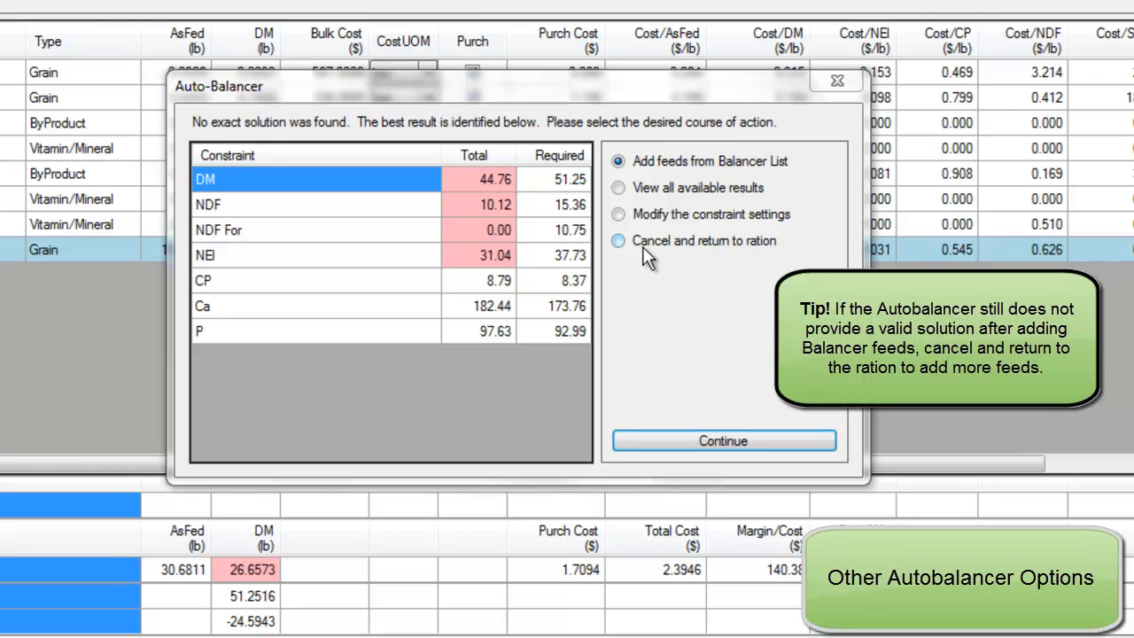
Step: View all available results for Tutorial 6 Ration 2, browse the possible solutions, and leave without accepting any
click(619, 242)
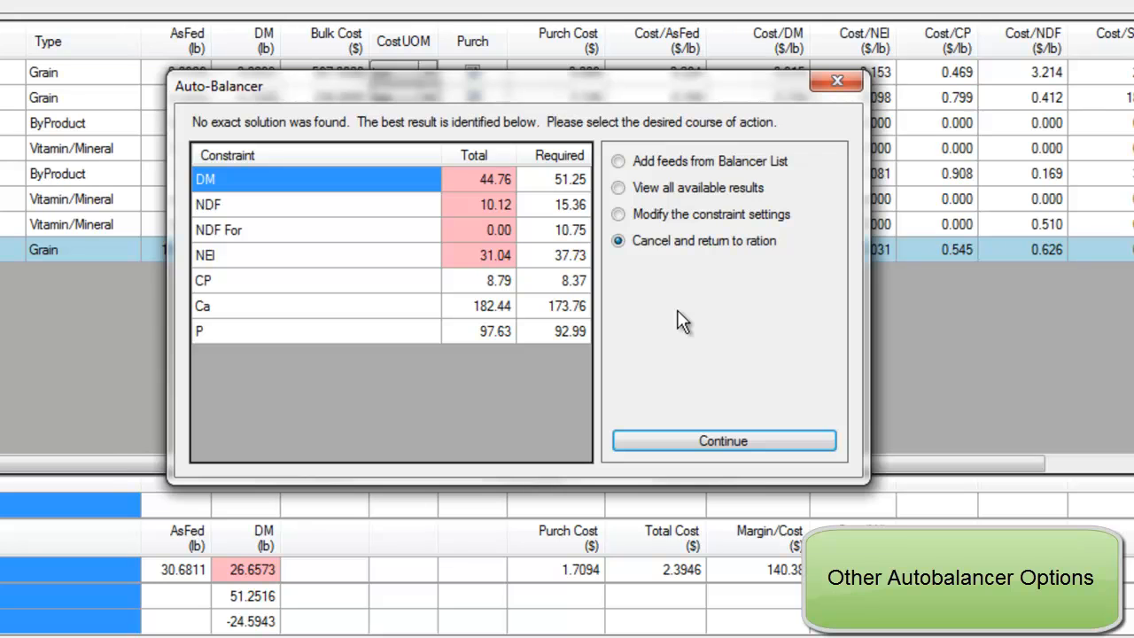
click(618, 188)
click(779, 442)
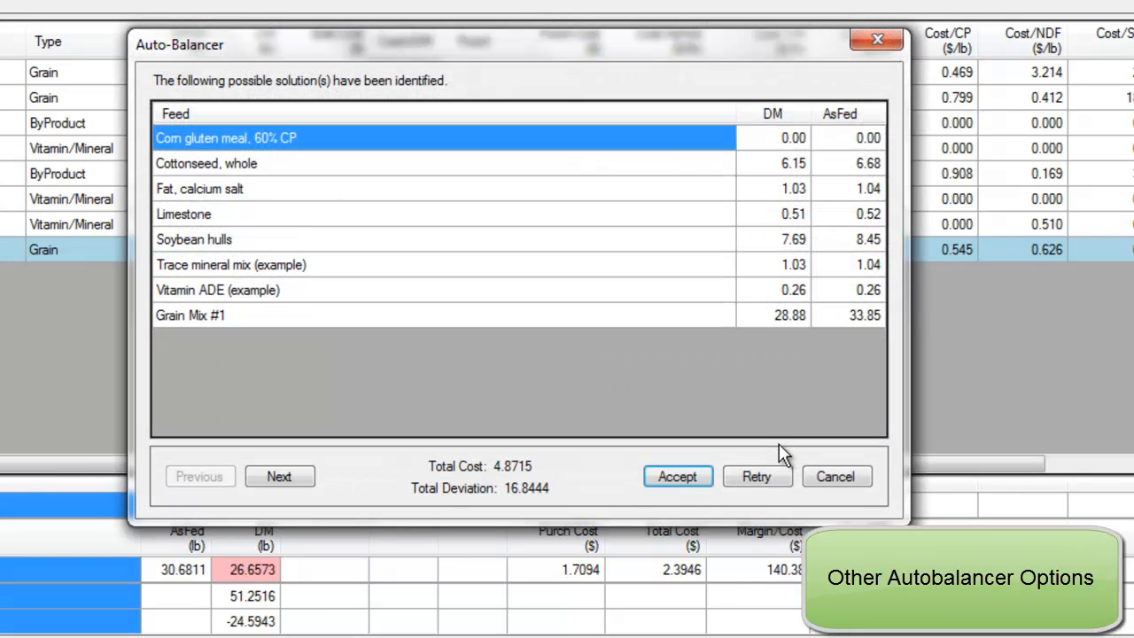
click(304, 485)
click(303, 484)
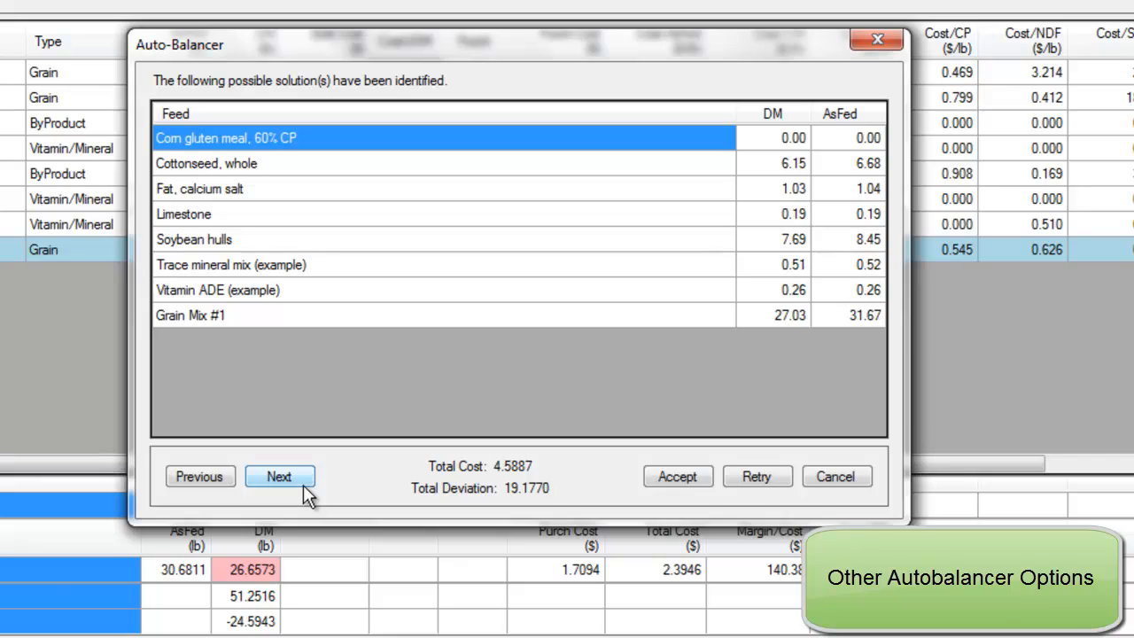
click(865, 488)
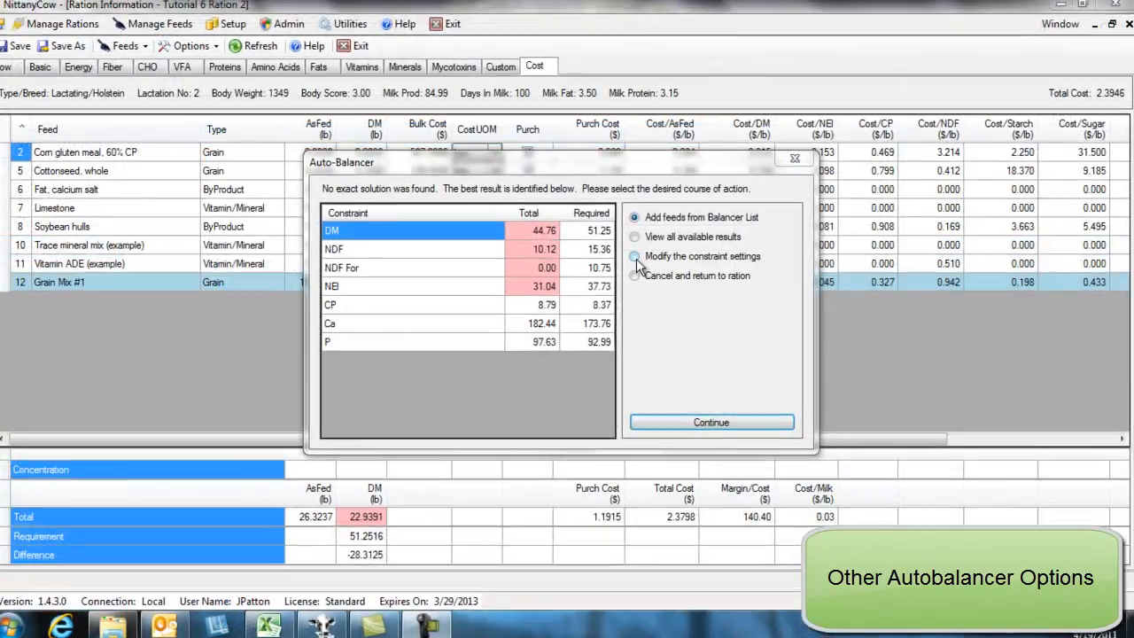
Step: Choose to modify the constraint settings and exclude the NDF from Forage Requirement from the Auto-Balancer
click(636, 257)
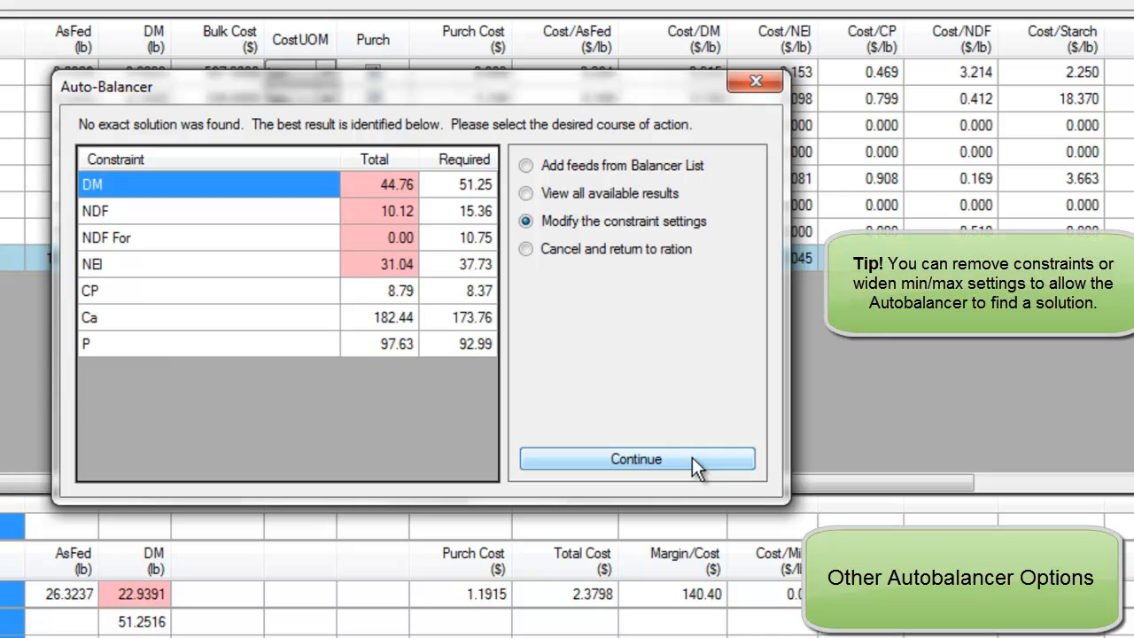
click(694, 460)
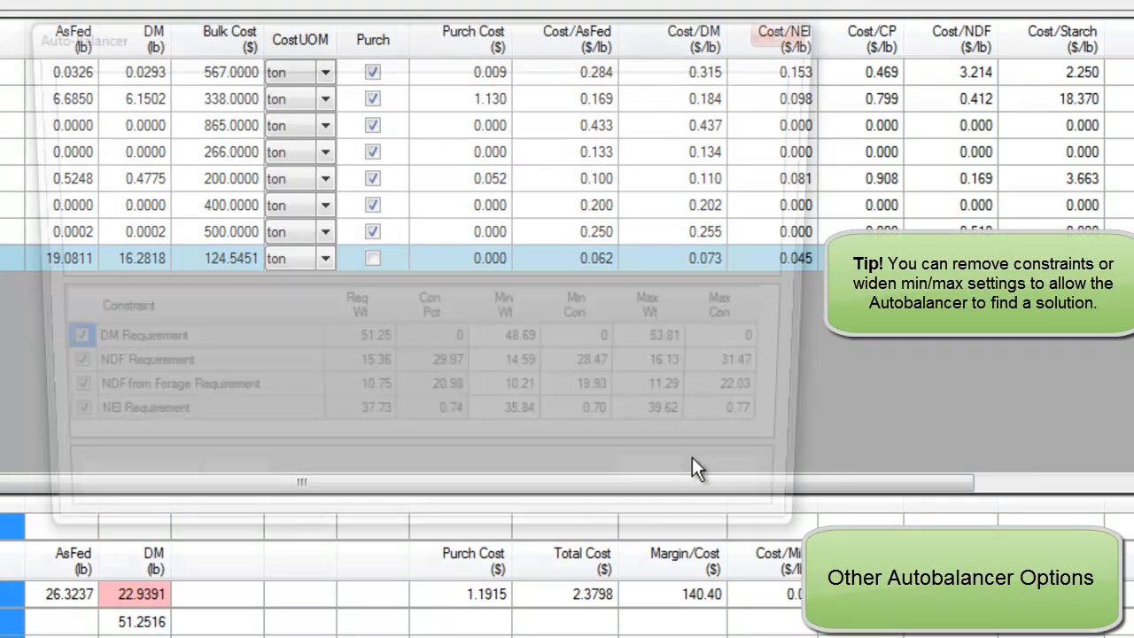
mouse_move(797, 355)
mouse_down()
mouse_move(795, 400)
mouse_move(796, 337)
mouse_up()
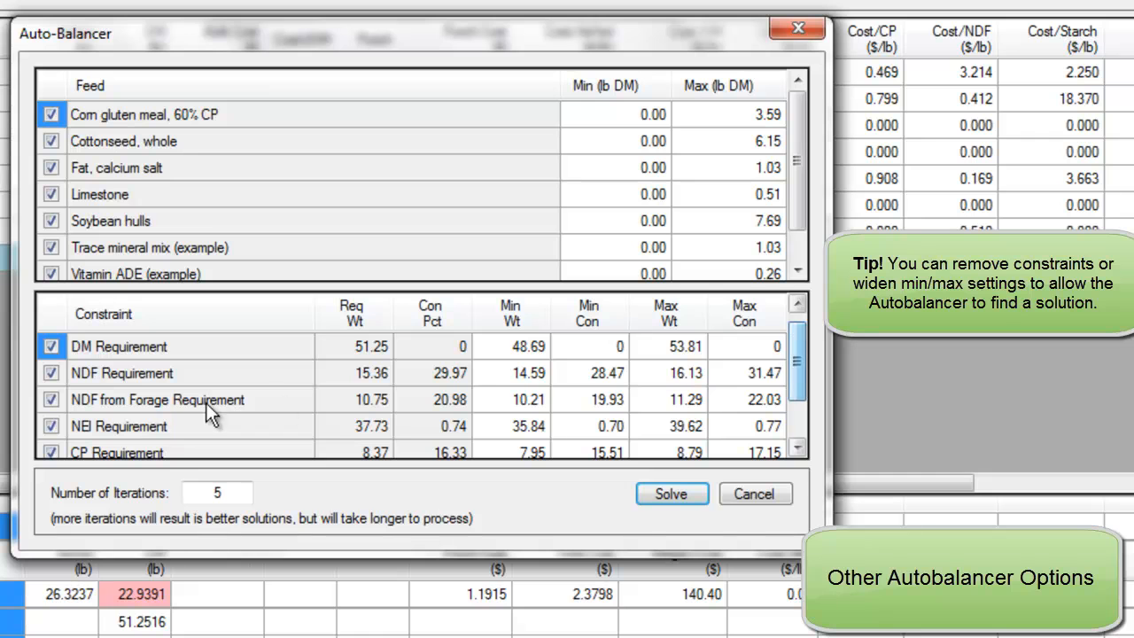
click(52, 399)
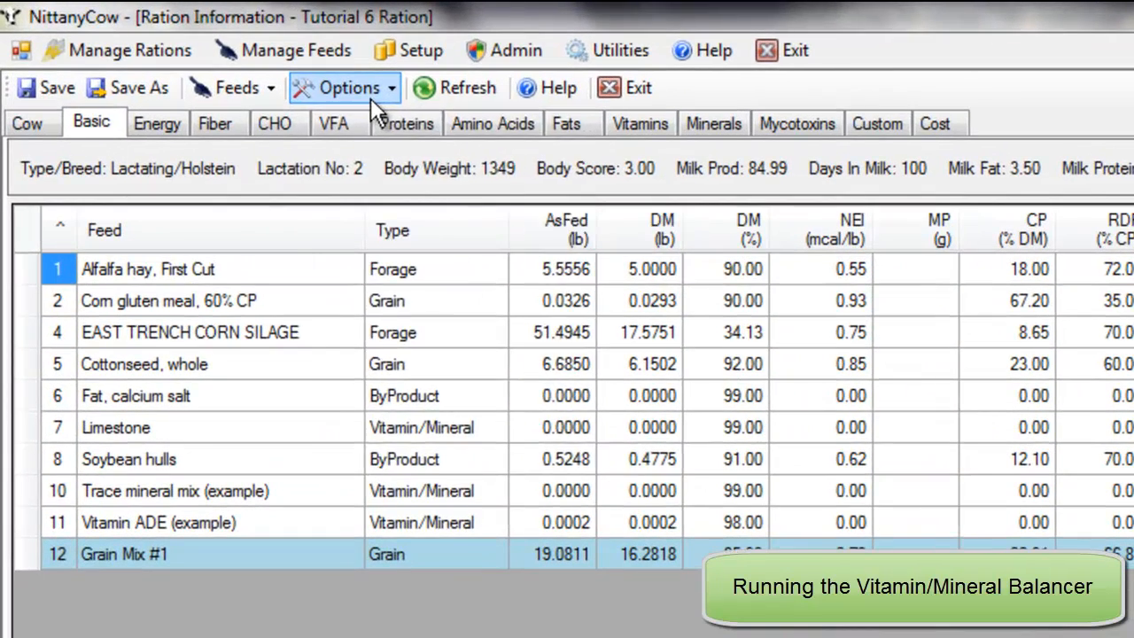
Step: Run the Vitamin/Mineral Balancer on Tutorial 6 Ration to finalize it with feeds from the Balancer List
click(213, 56)
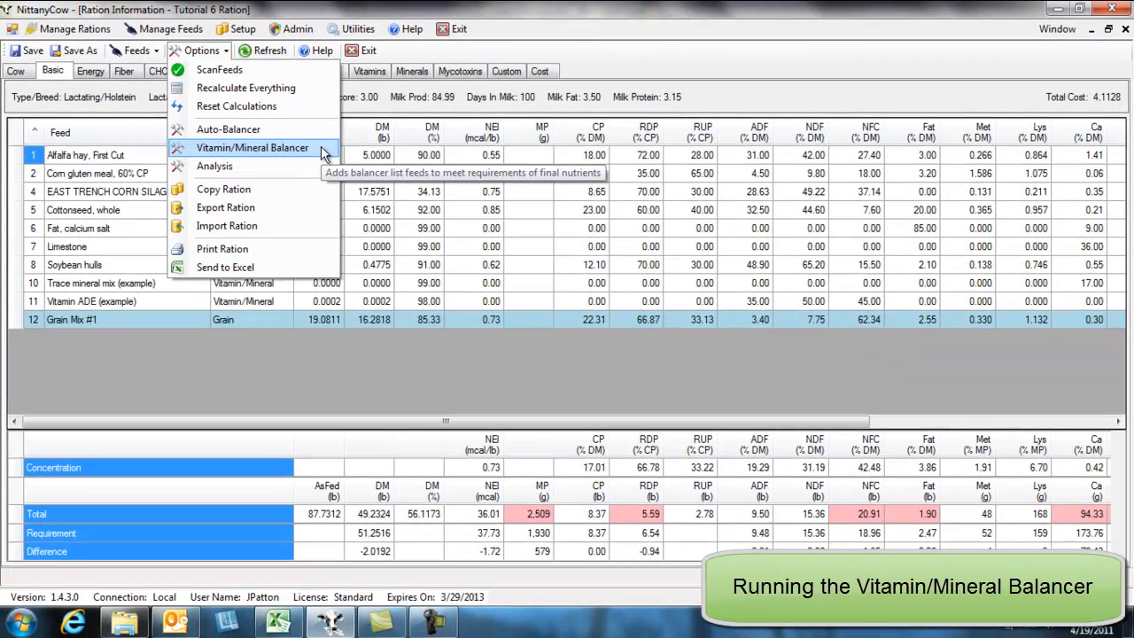
click(323, 155)
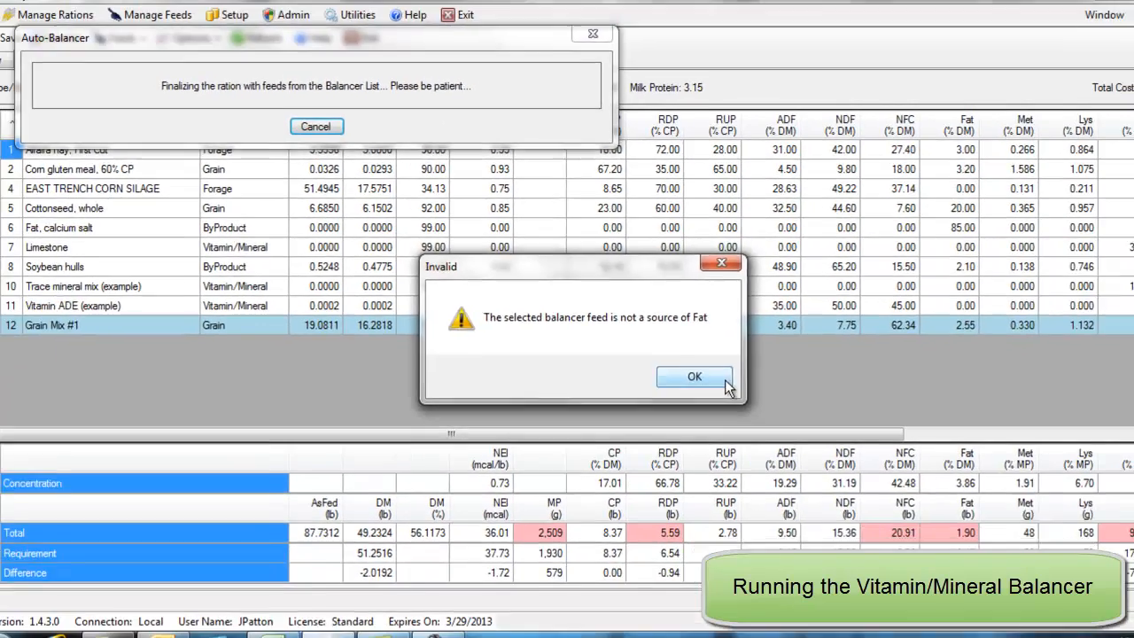
click(858, 435)
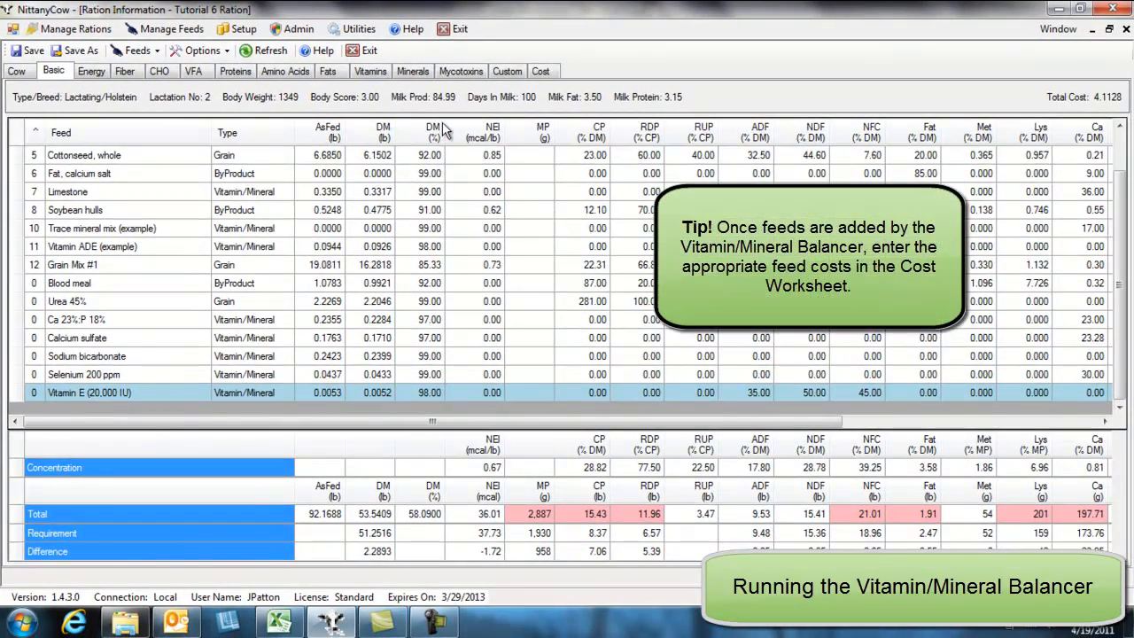
Step: Check the bulk cost entry for Blood meal in the Cost worksheet, and view the Amino Acids worksheet
click(541, 72)
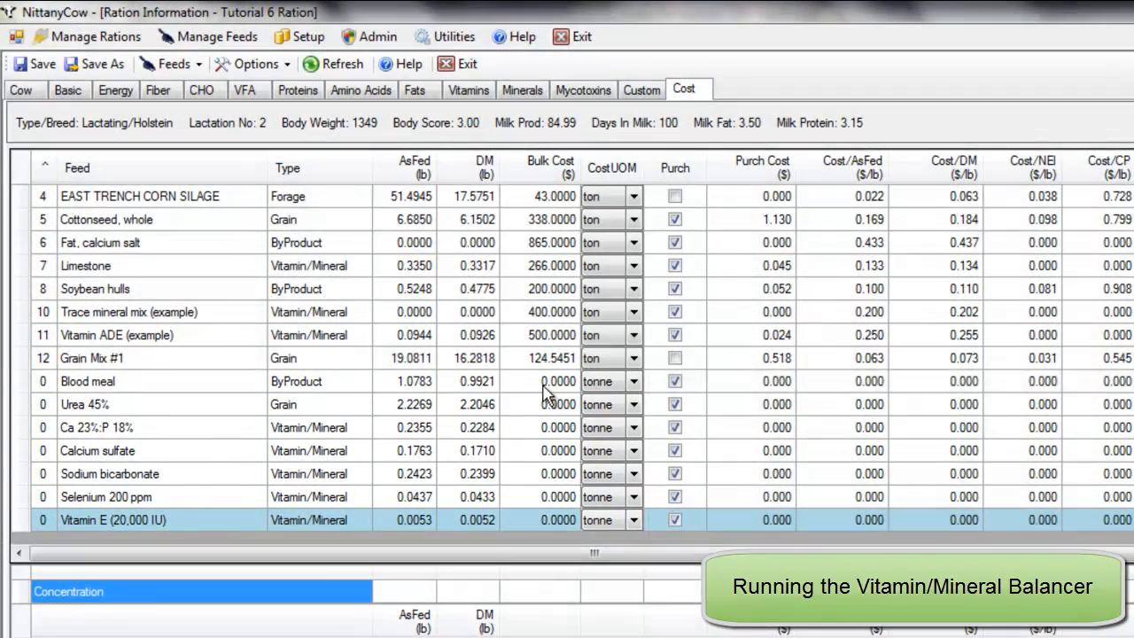
click(543, 386)
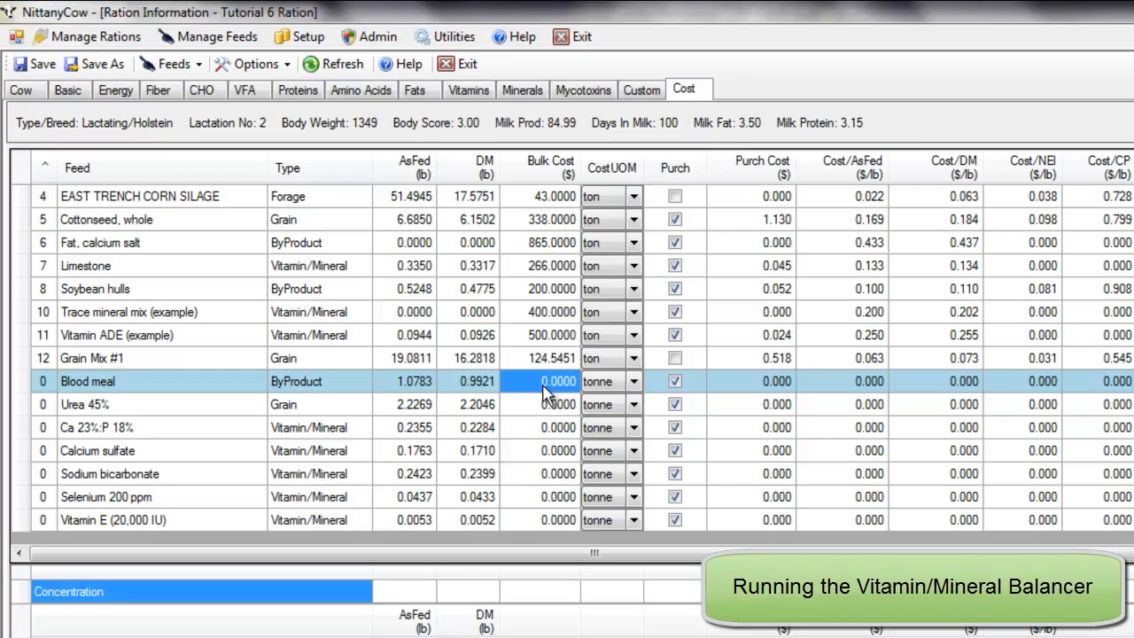
click(359, 98)
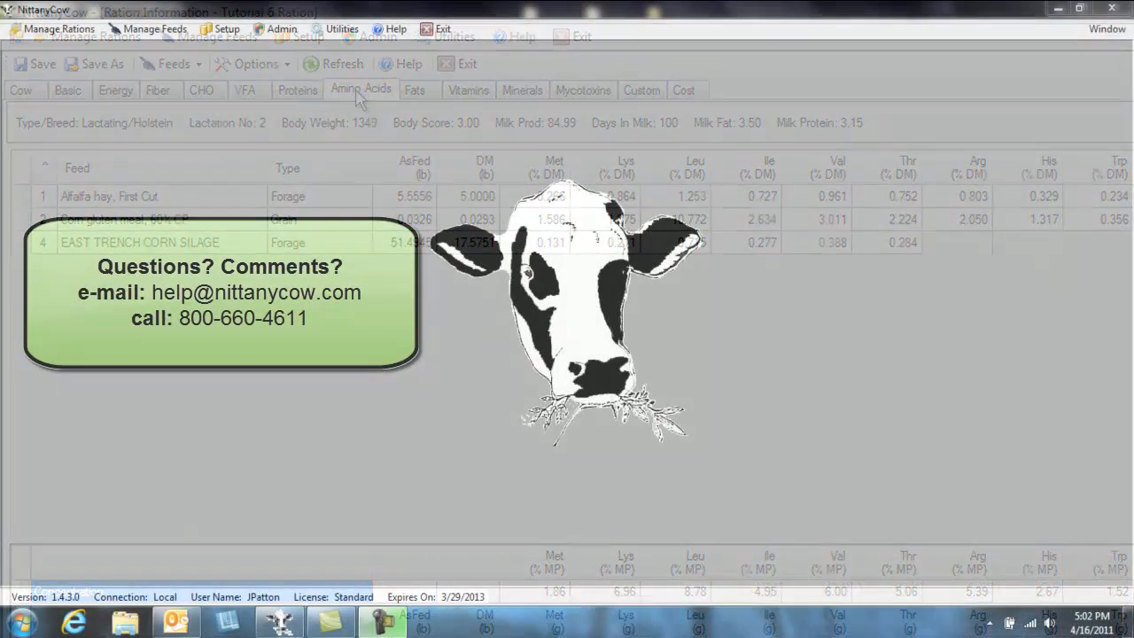